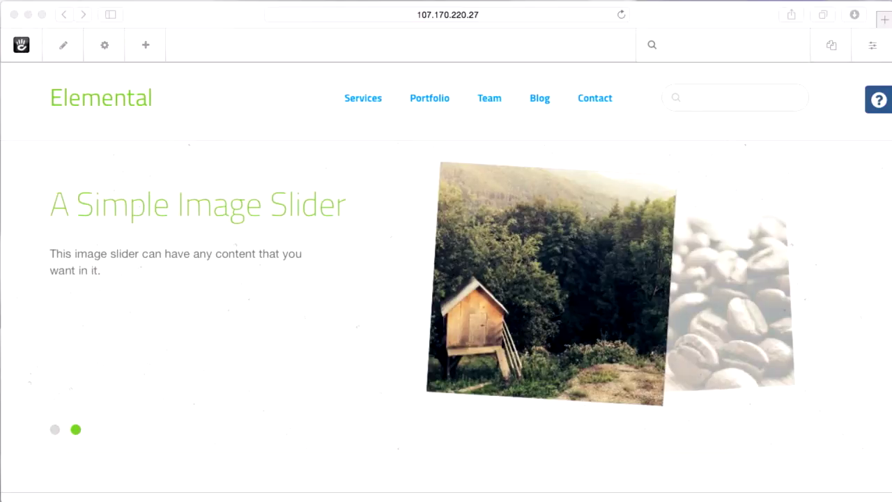
# Focus the browser window showing the concrete5 Elemental home page.
pyautogui.click(883, 44)
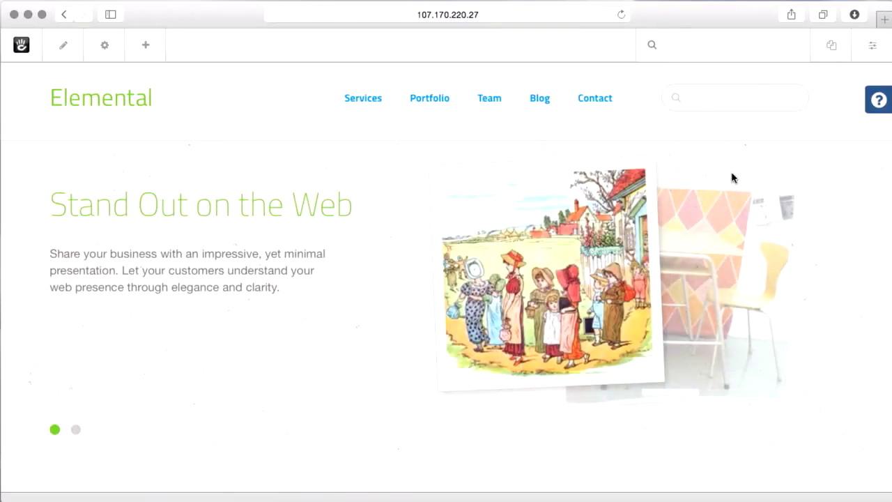
# From the Full Sitemap, publish an empty page 'English' under Home with slug en.
pyautogui.click(871, 47)
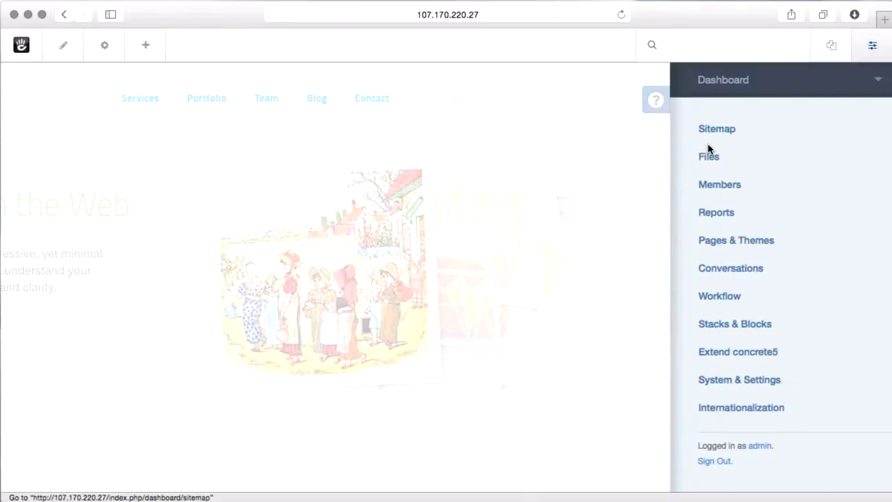
pyautogui.click(703, 136)
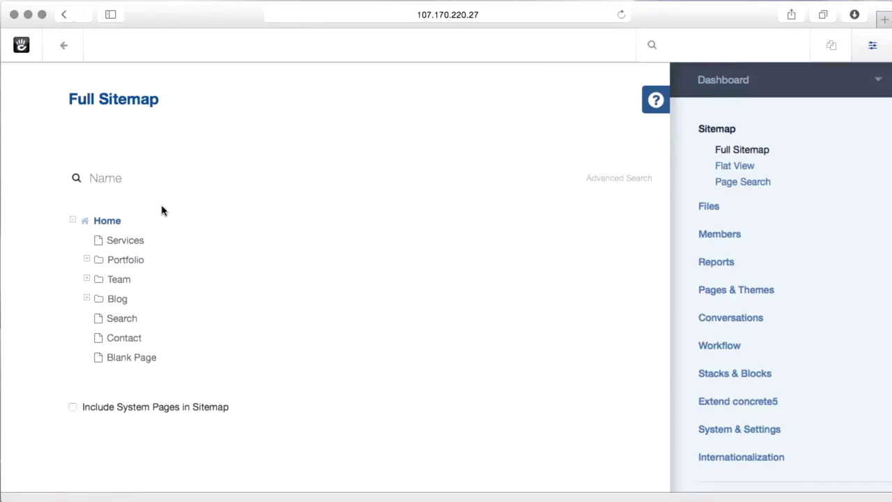
pyautogui.click(115, 221)
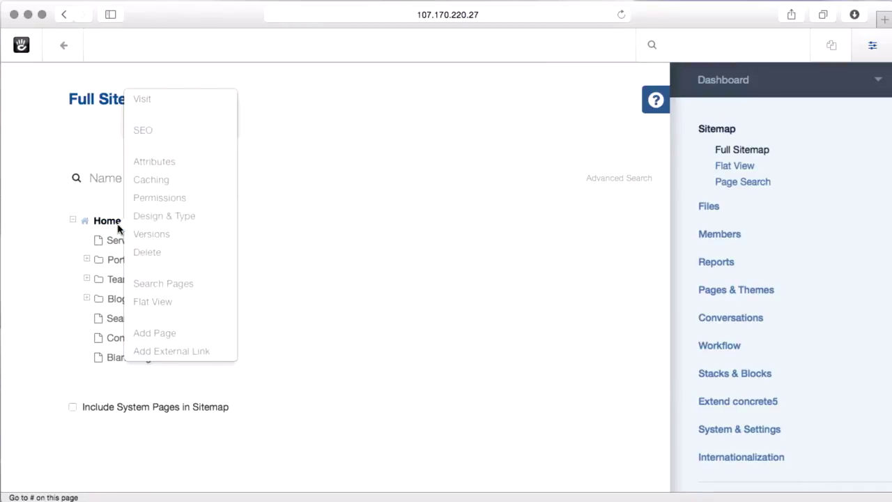
pyautogui.click(201, 332)
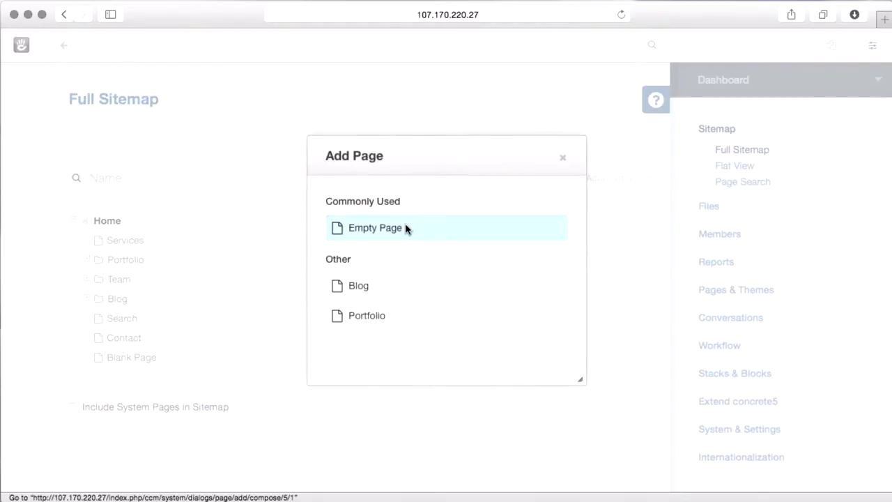
pyautogui.click(407, 230)
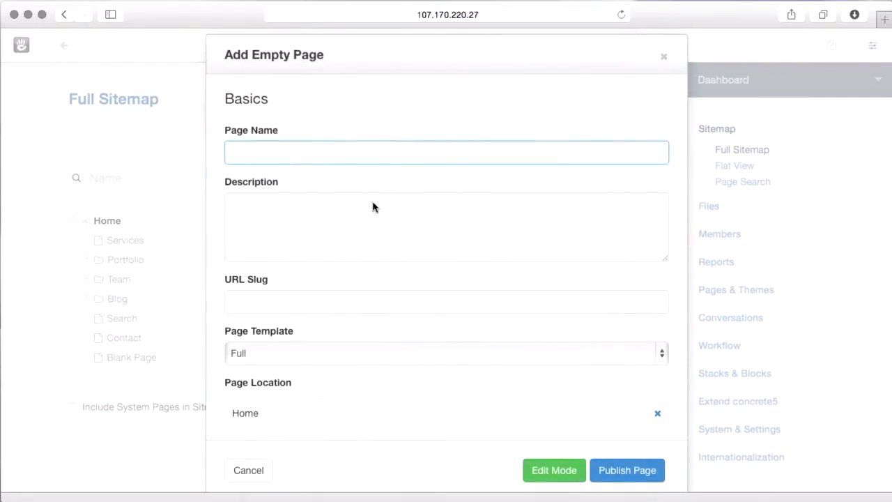
pyautogui.write('English')
pyautogui.click(295, 310)
pyautogui.press('BackSpace')
pyautogui.press('BackSpace')
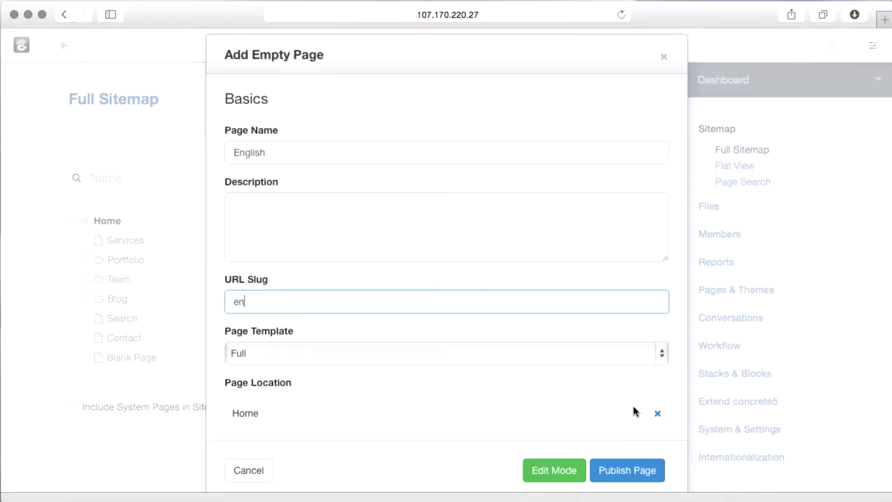
pyautogui.click(627, 470)
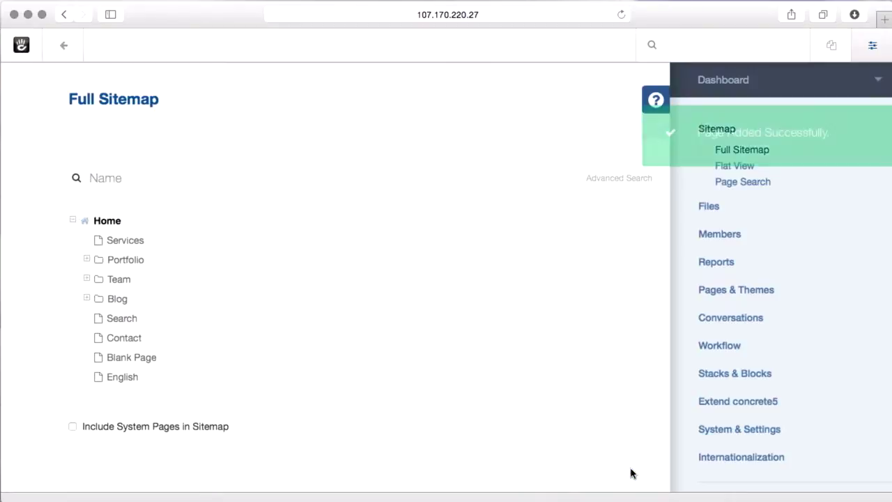
# Publish an empty page titled 'Klingon' under Home, keeping the slug klingon.
pyautogui.click(105, 222)
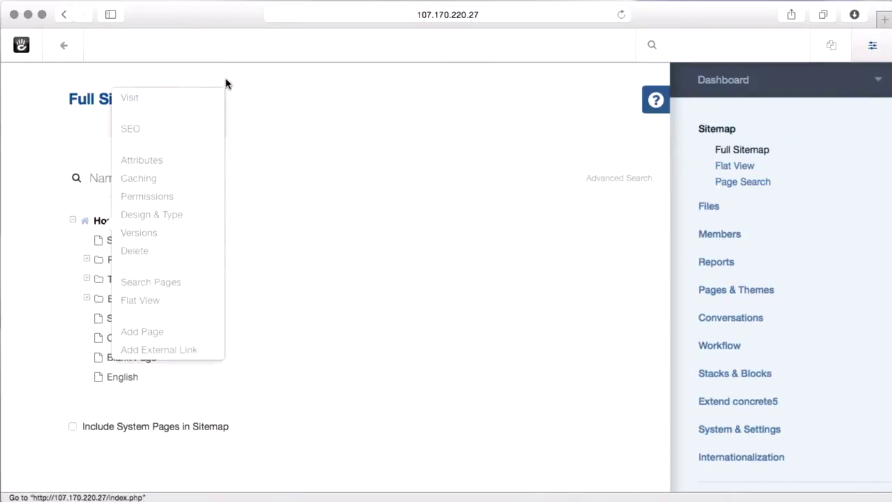
pyautogui.click(176, 338)
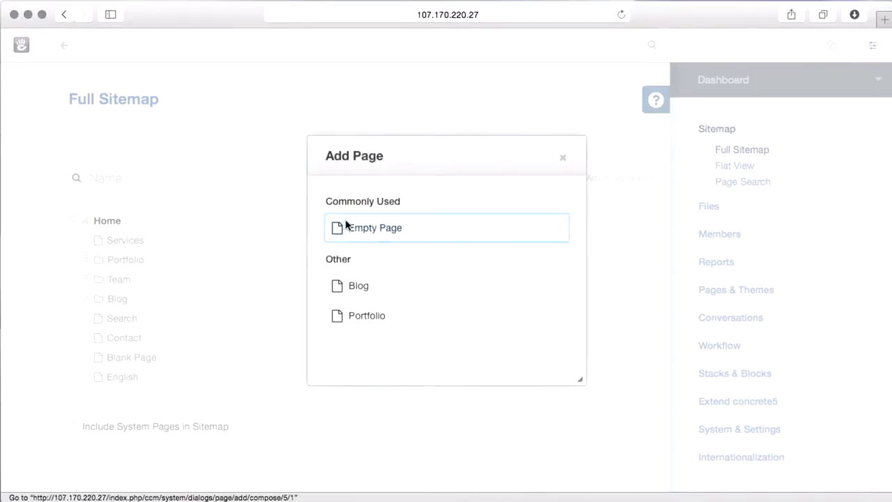
pyautogui.click(415, 237)
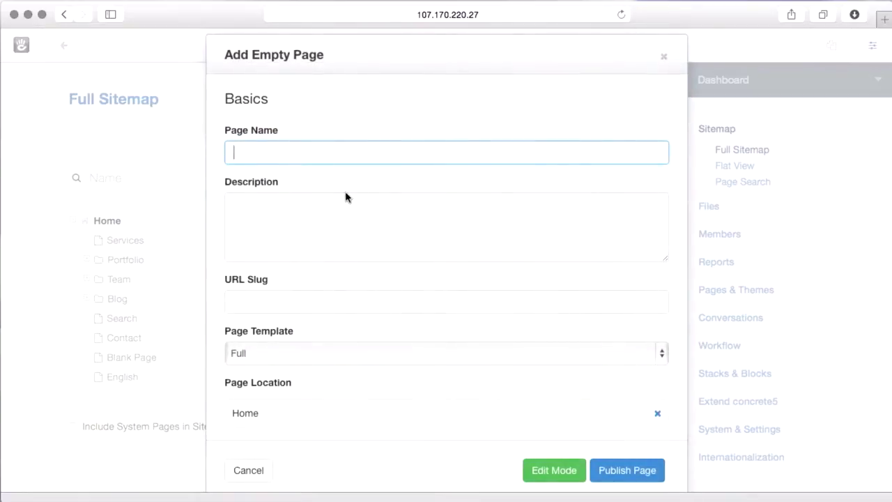
pyautogui.write('Klingon')
pyautogui.click(651, 472)
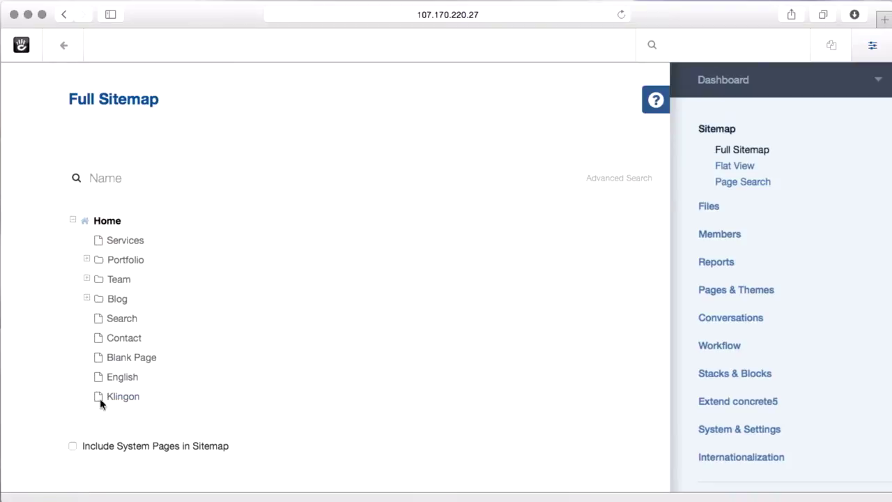
# Move English to the top under Home, and move Services, Portfolio and Team beneath it.
pyautogui.moveTo(101, 380); pyautogui.dragTo(143, 236)
pyautogui.moveTo(102, 380)
pyautogui.mouseDown()
pyautogui.moveTo(104, 255)
pyautogui.moveTo(110, 235)
pyautogui.moveTo(136, 239)
pyautogui.moveTo(106, 244)
pyautogui.moveTo(133, 241)
pyautogui.mouseUp()
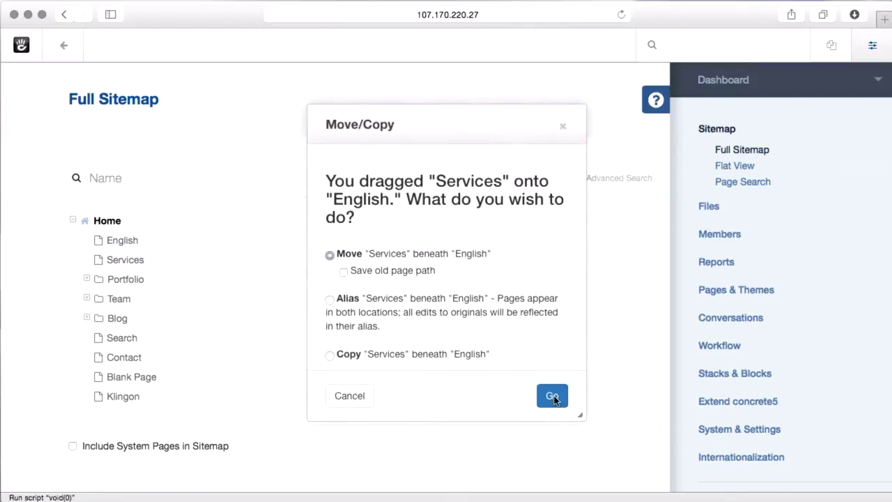
pyautogui.click(552, 395)
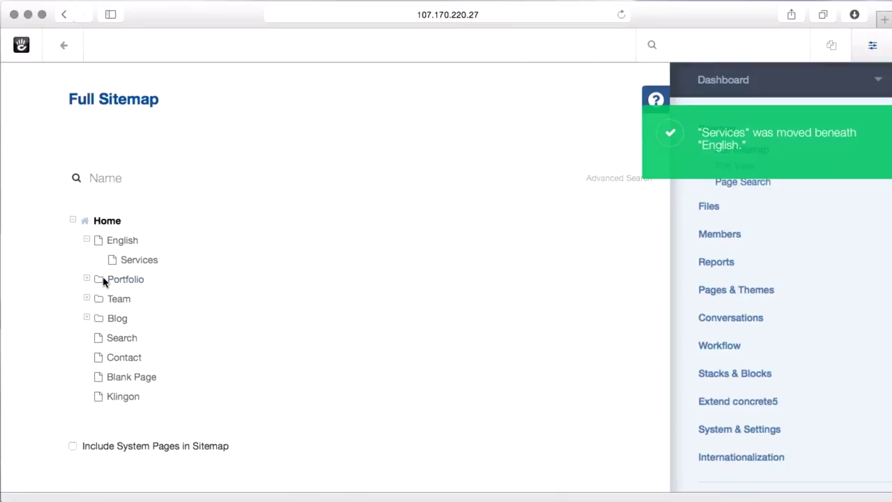
pyautogui.moveTo(124, 280); pyautogui.dragTo(129, 241)
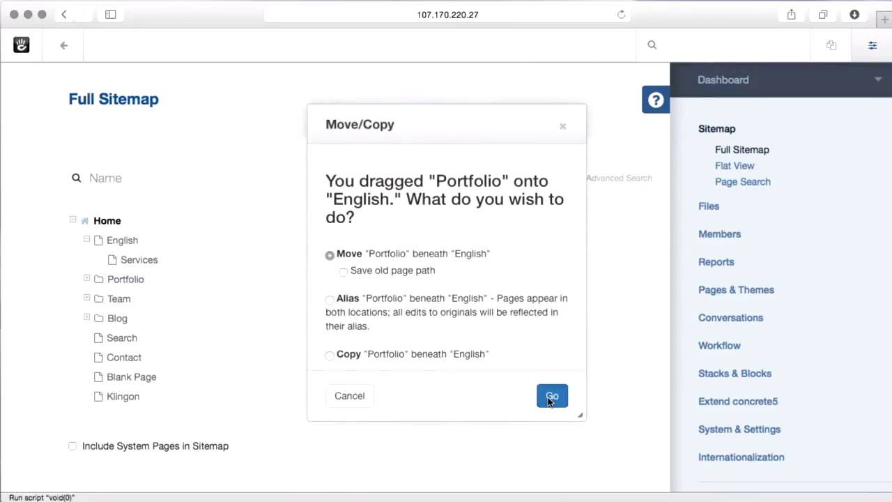
pyautogui.click(552, 396)
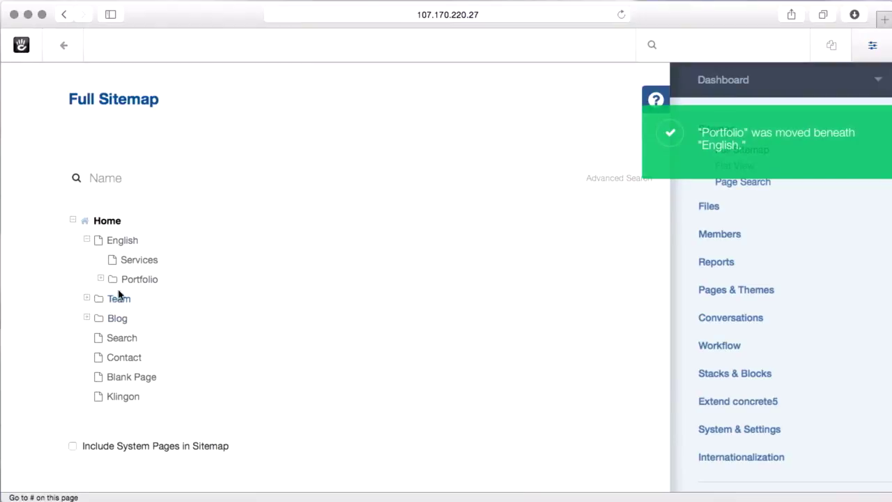
pyautogui.moveTo(119, 294); pyautogui.dragTo(132, 241)
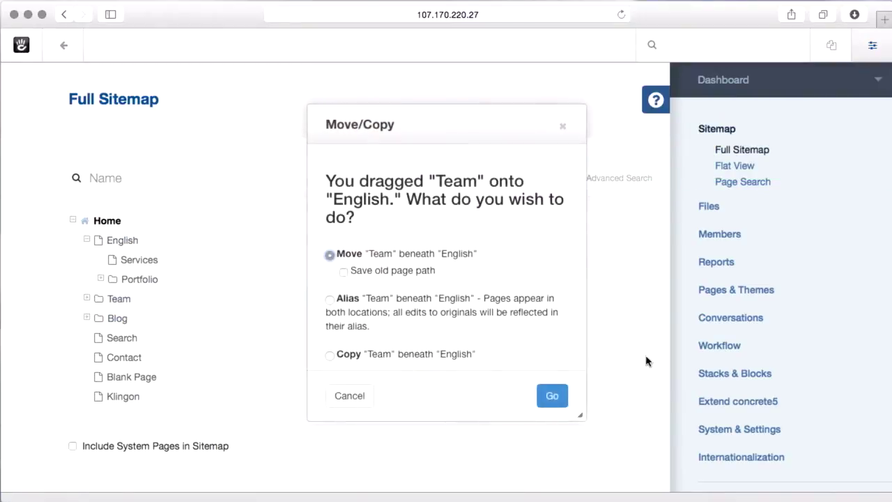
pyautogui.click(558, 399)
# Move Blog, Search and Contact beneath English as well.
pyautogui.moveTo(124, 317); pyautogui.dragTo(131, 242)
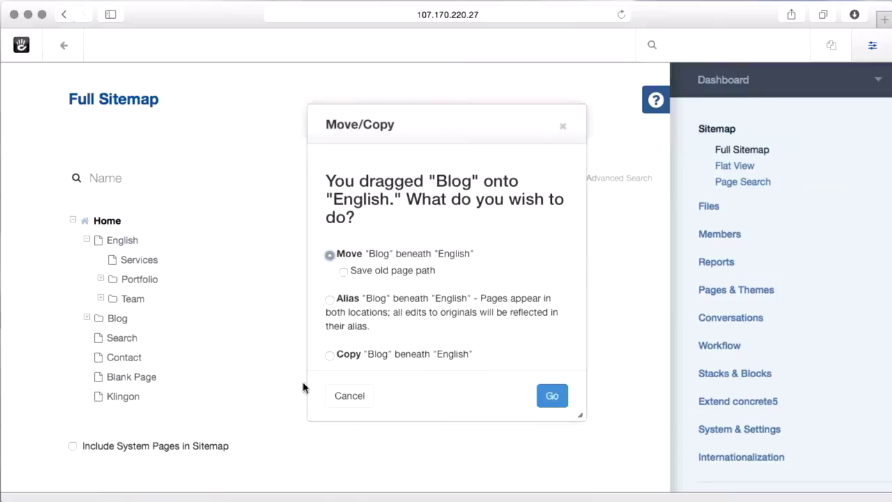
pyautogui.click(551, 395)
pyautogui.moveTo(117, 338); pyautogui.dragTo(125, 260)
pyautogui.click(553, 395)
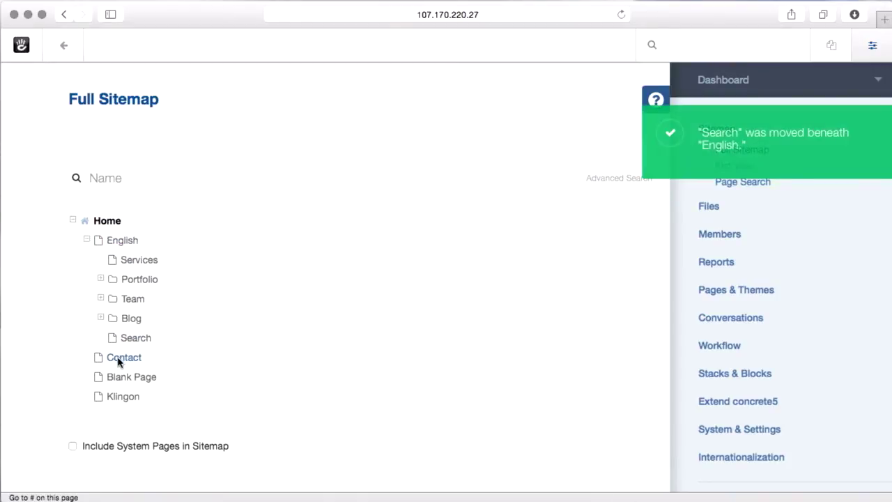
pyautogui.moveTo(118, 362); pyautogui.dragTo(143, 242)
pyautogui.click(554, 395)
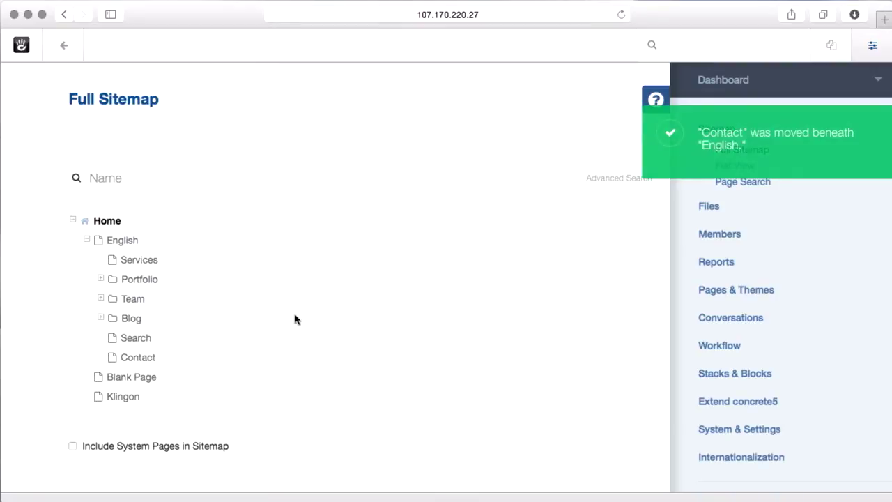
# Delete Blank Page and re-expand the English branch to show its child pages.
pyautogui.click(146, 378)
pyautogui.click(174, 313)
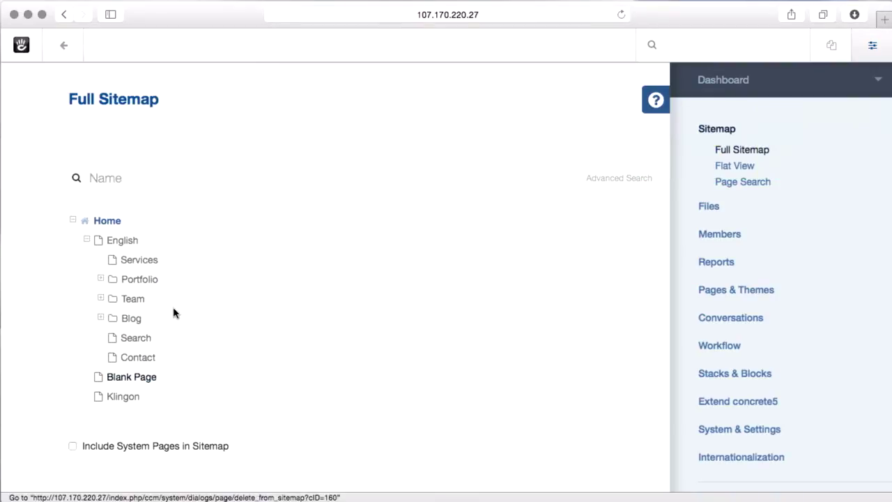
pyautogui.click(546, 362)
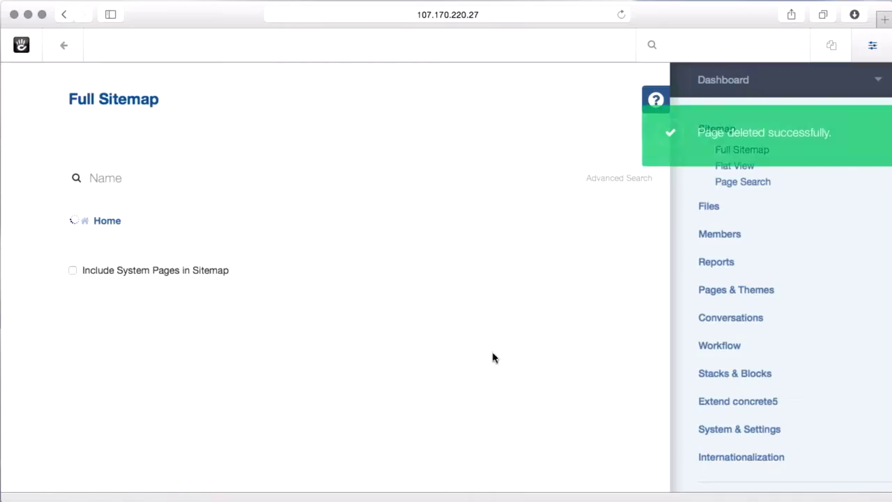
pyautogui.click(86, 240)
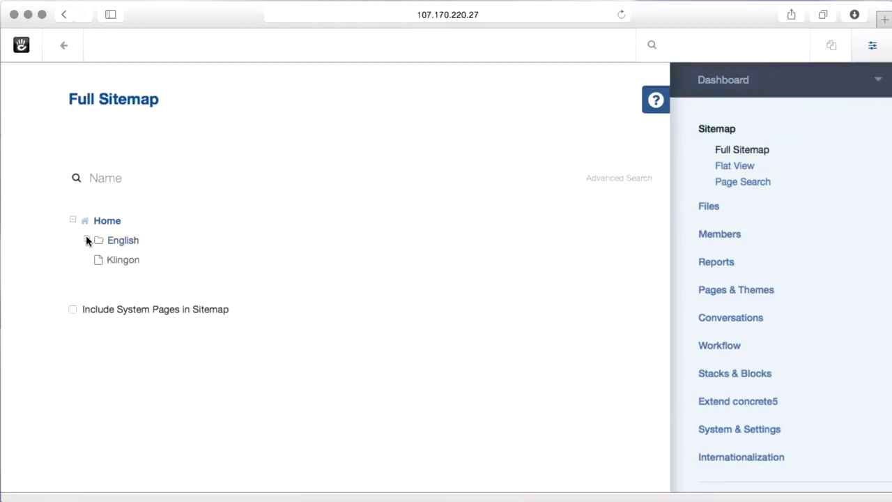
pyautogui.click(86, 239)
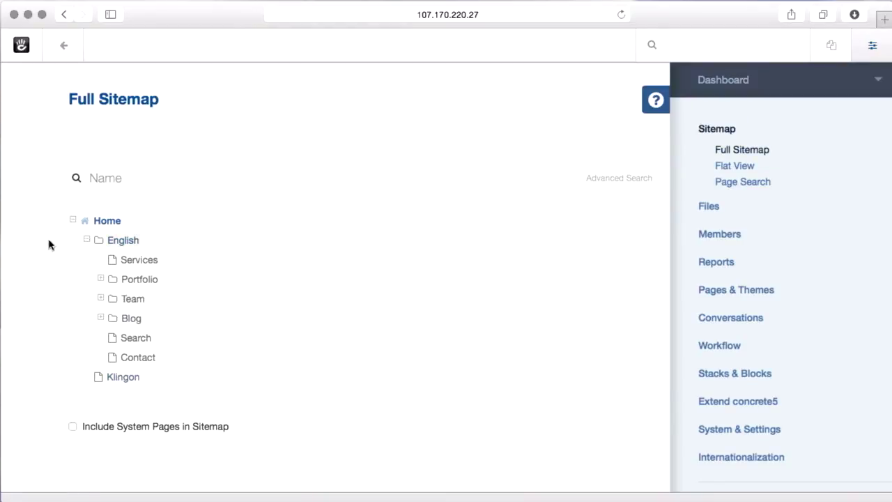
# On the English page, add a Content block reading 'This is the English Home!!' and save it.
pyautogui.click(115, 240)
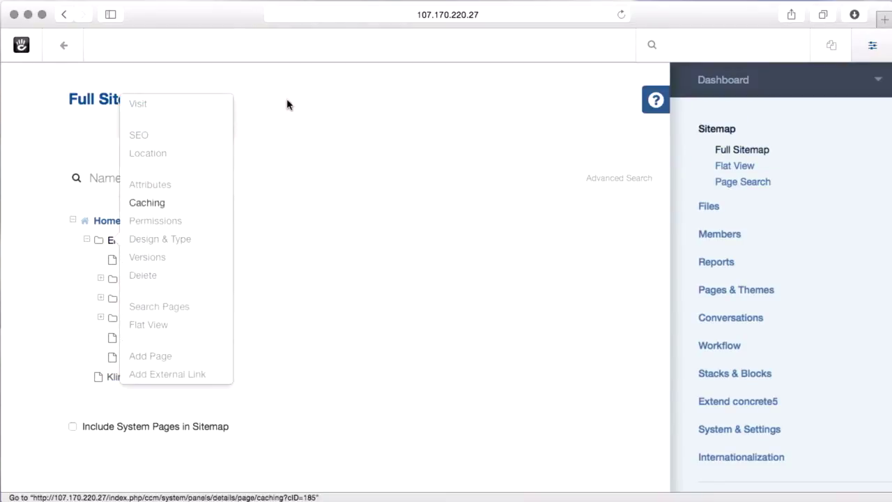
pyautogui.click(155, 106)
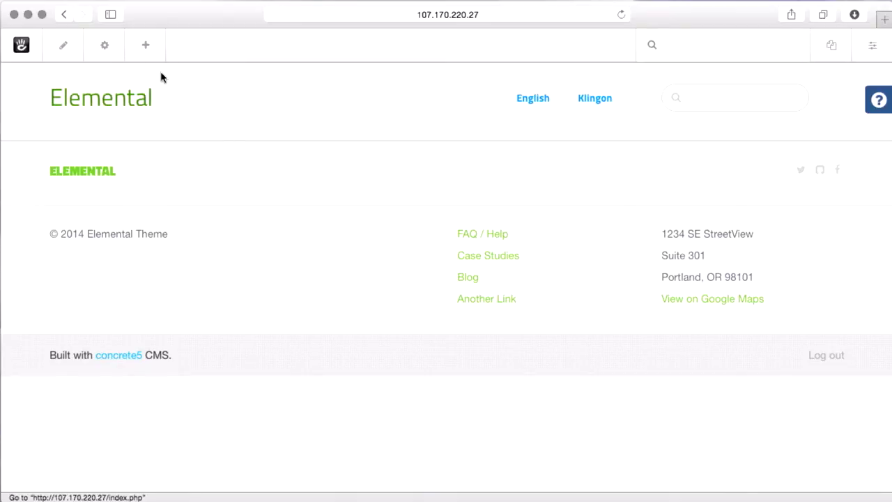
pyautogui.click(151, 51)
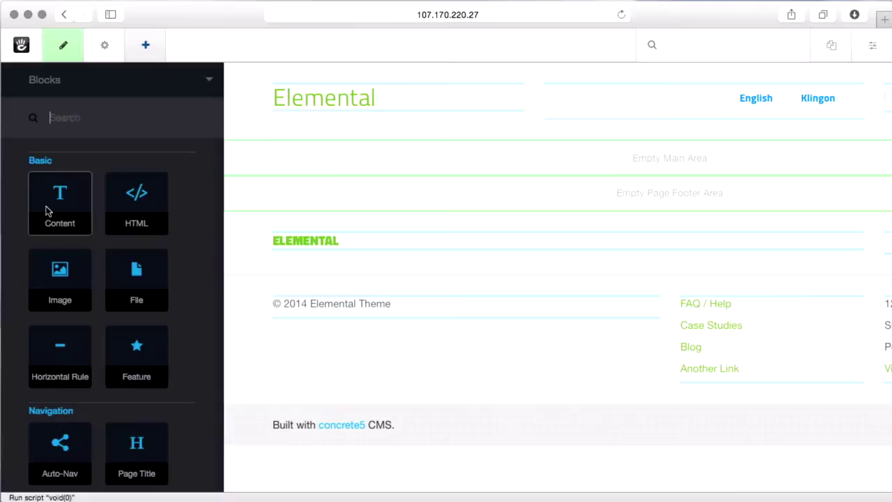
pyautogui.moveTo(48, 211); pyautogui.dragTo(461, 172)
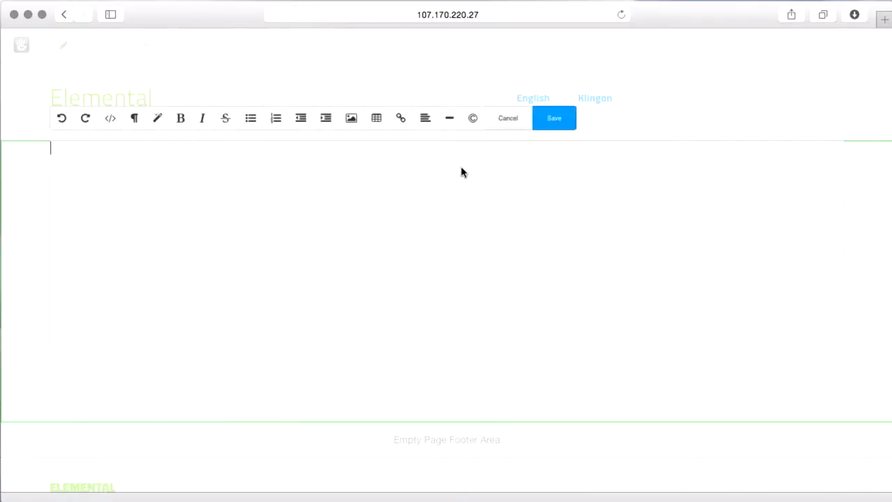
pyautogui.write('This is the English Home!!')
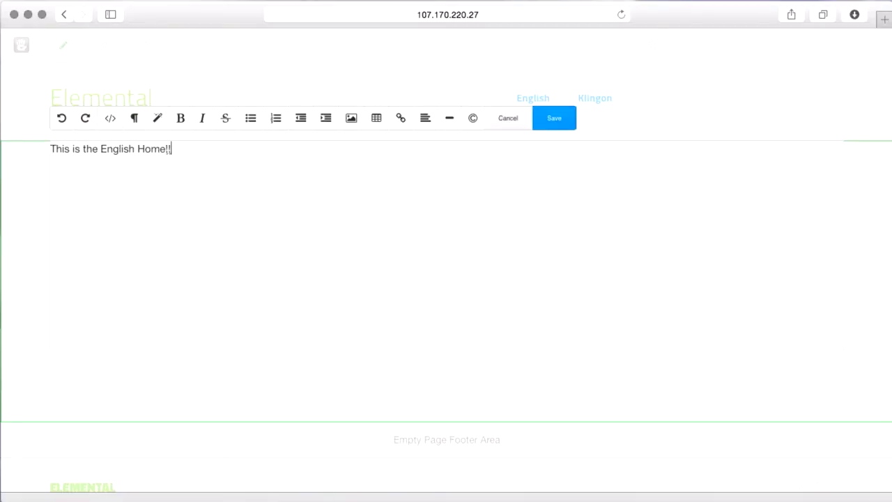
pyautogui.click(555, 122)
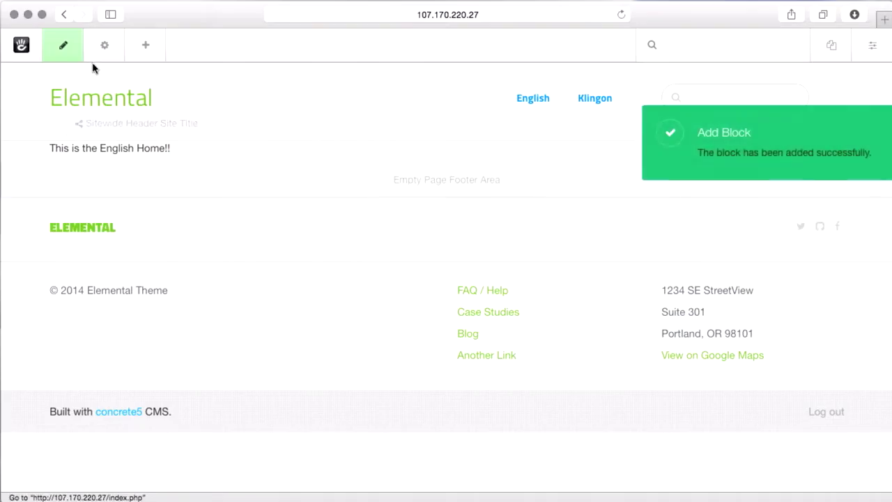
# Publish the English page changes and open Multilingual Setup through a 'multi' dashboard search.
pyautogui.click(60, 47)
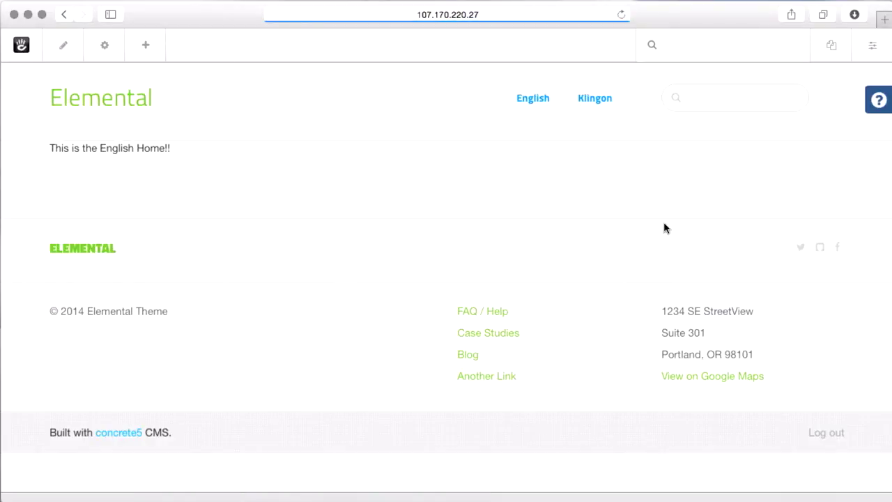
pyautogui.click(733, 44)
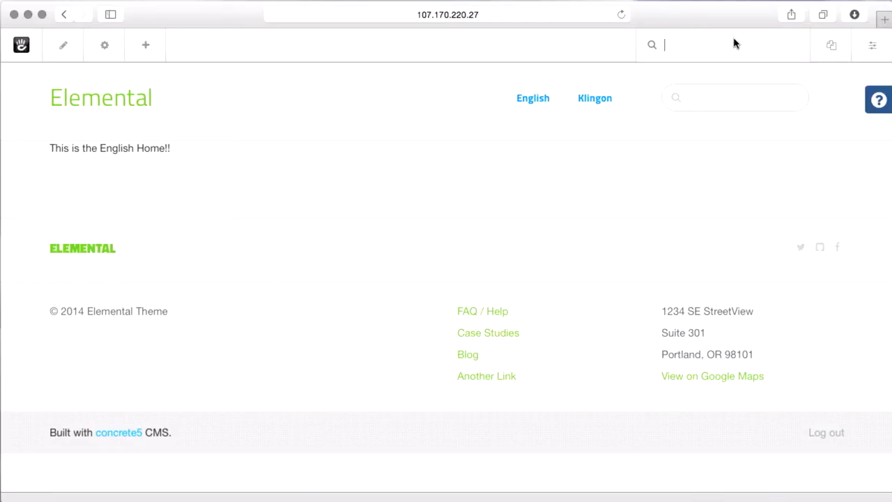
pyautogui.write('multi')
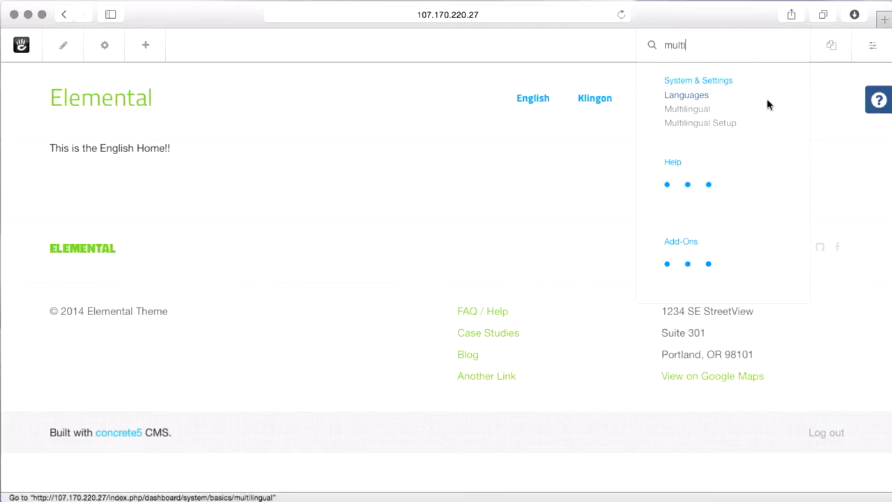
pyautogui.click(708, 112)
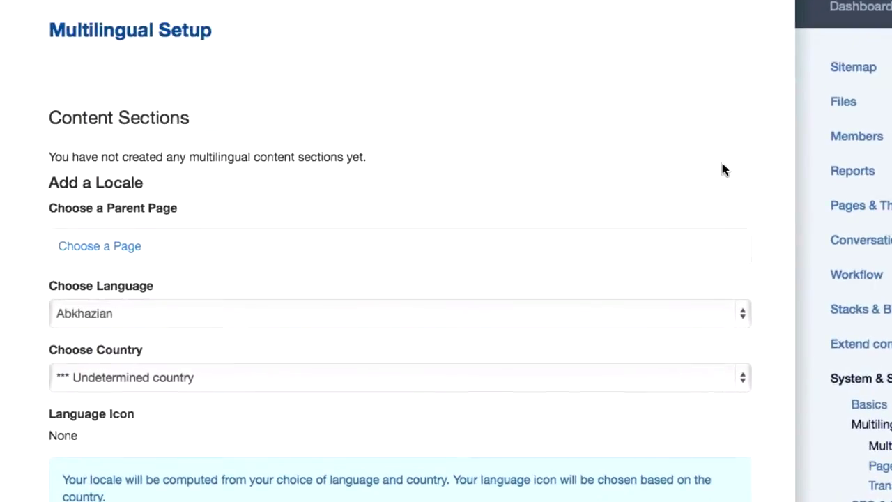
pyautogui.scroll(-3, 545, 167)
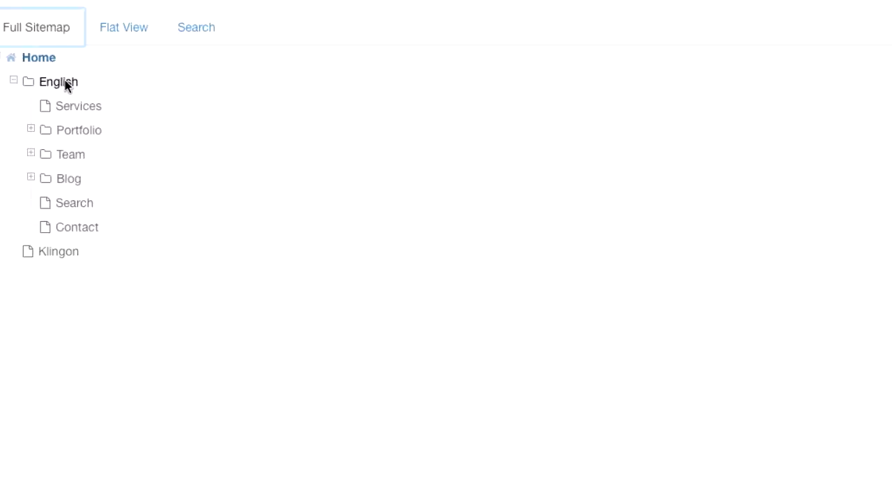
# Add a content section with parent page English, language English and country United States.
pyautogui.click(66, 81)
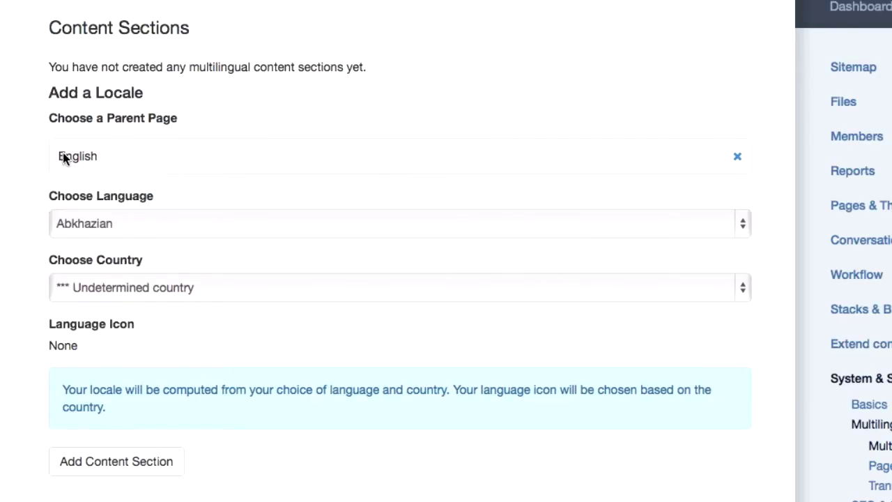
pyautogui.click(171, 230)
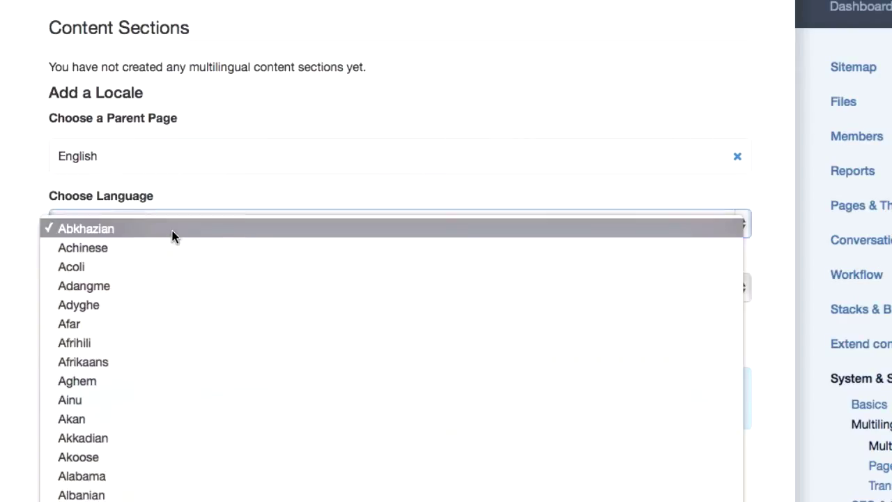
pyautogui.scroll(-10, 173, 236)
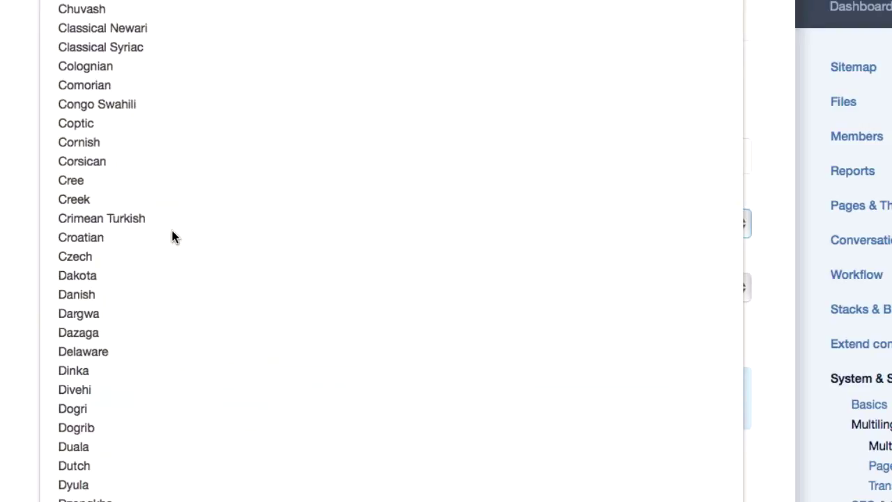
pyautogui.scroll(-3, 172, 233)
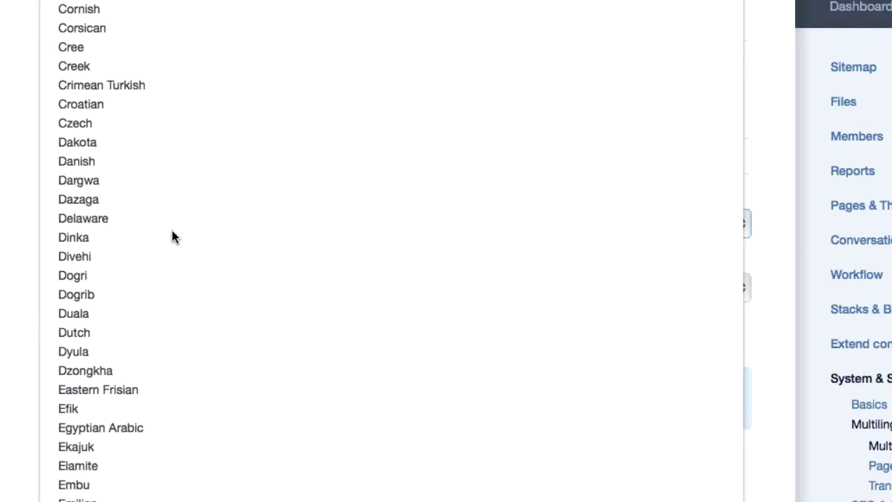
pyautogui.scroll(-2, 172, 231)
pyautogui.write('eng')
pyautogui.press('Return')
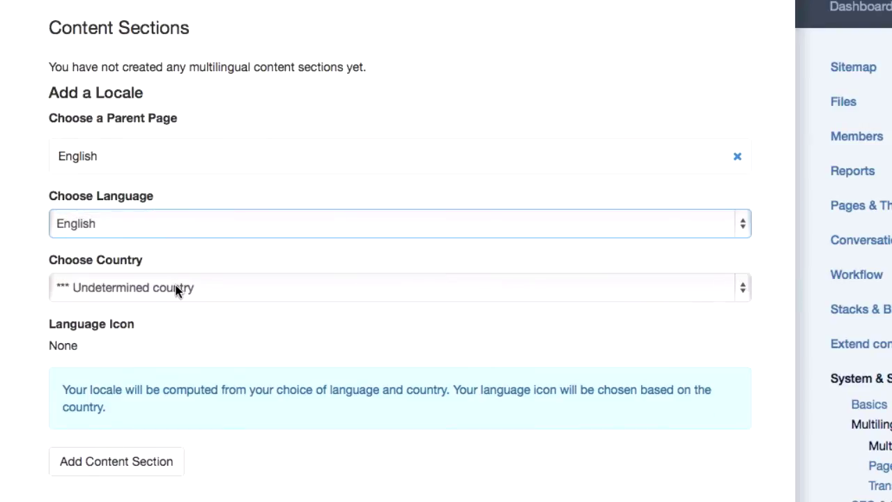
pyautogui.click(175, 288)
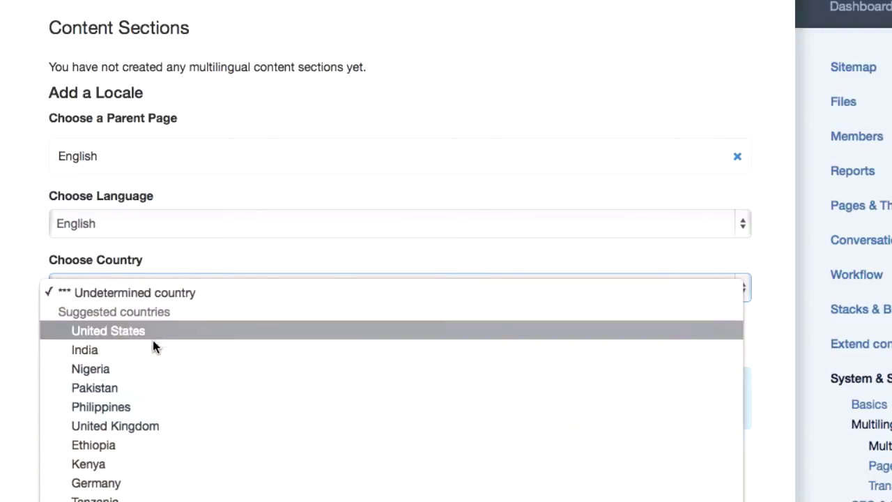
pyautogui.click(155, 333)
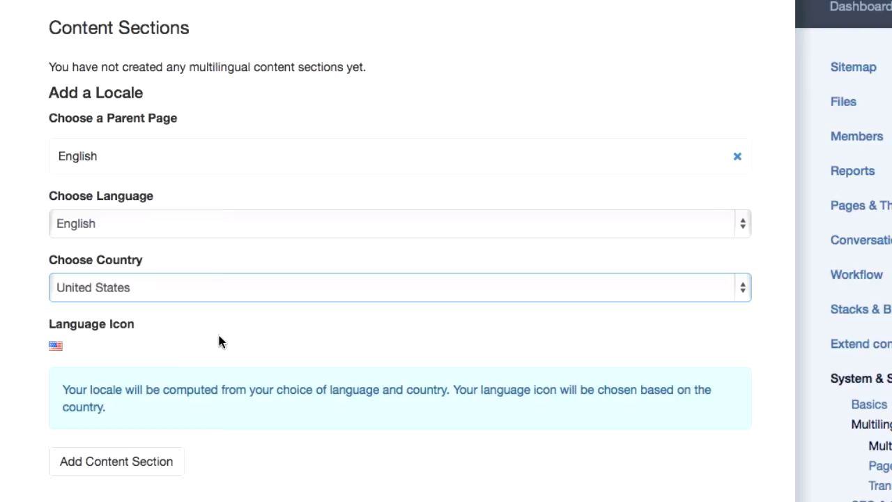
pyautogui.scroll(-3, 218, 341)
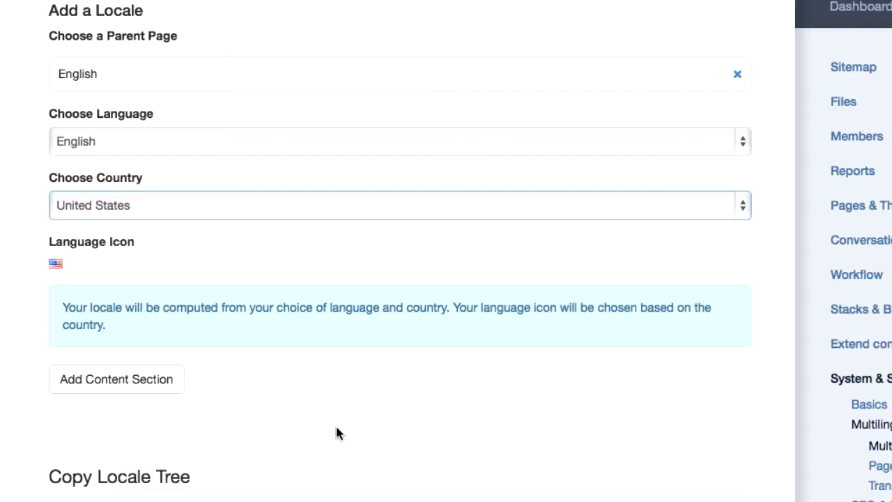
pyautogui.click(139, 377)
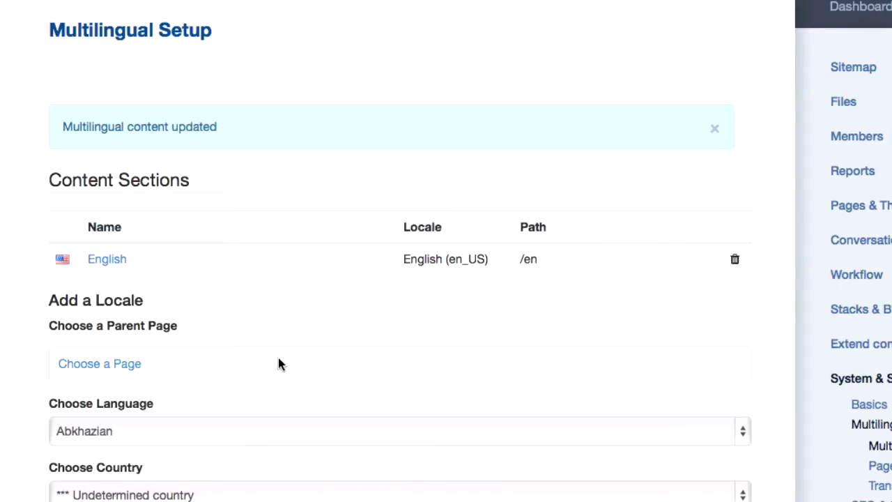
# Choose Klingon as the new locale's parent page and Klingon as its language.
pyautogui.click(104, 364)
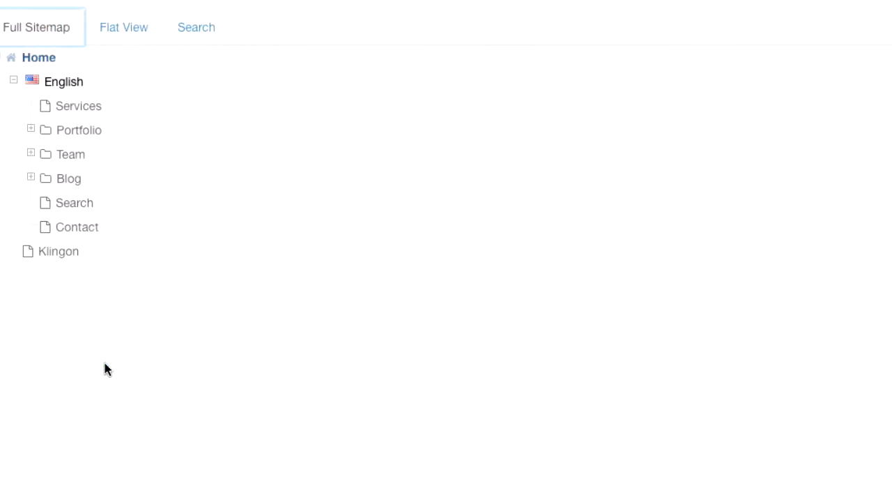
pyautogui.click(61, 252)
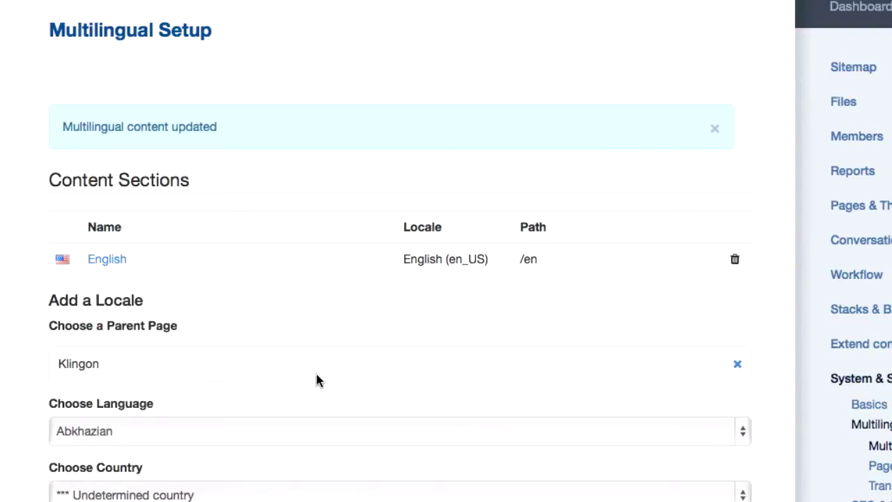
pyautogui.scroll(-5, 316, 380)
pyautogui.click(426, 265)
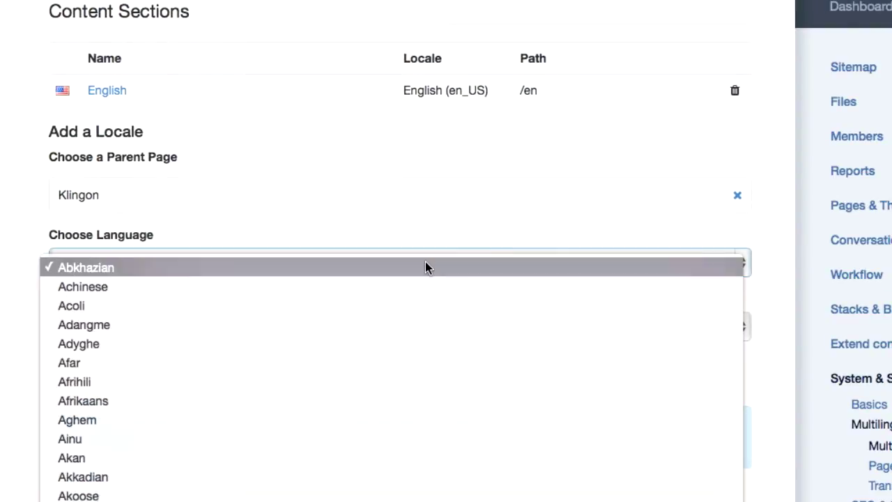
pyautogui.scroll(-20, 426, 268)
pyautogui.scroll(-6, 426, 268)
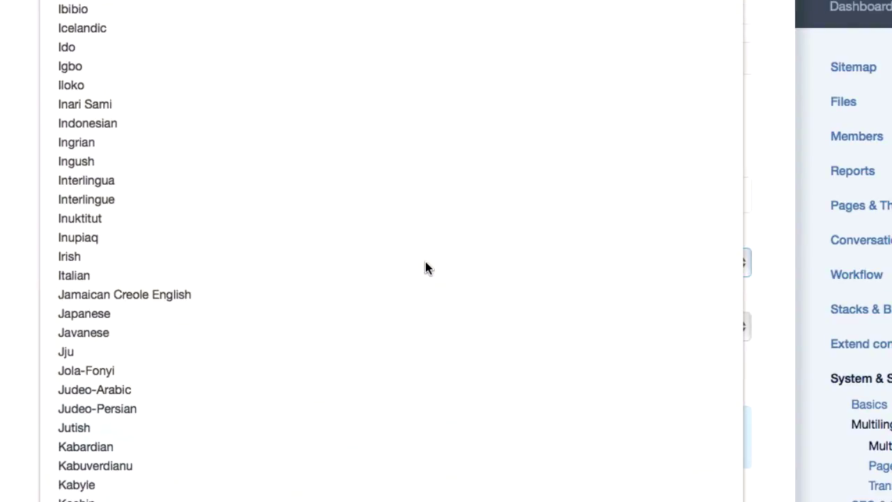
pyautogui.scroll(-10, 426, 268)
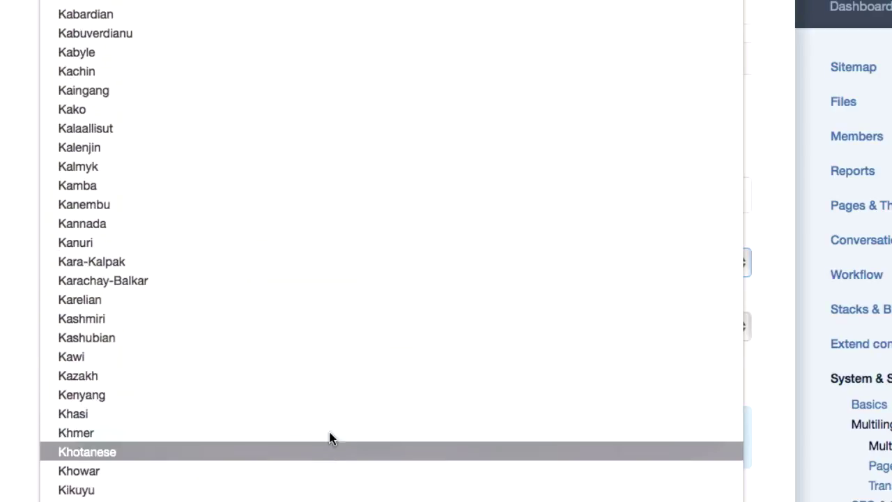
pyautogui.scroll(-1, 331, 420)
pyautogui.scroll(-4, 332, 421)
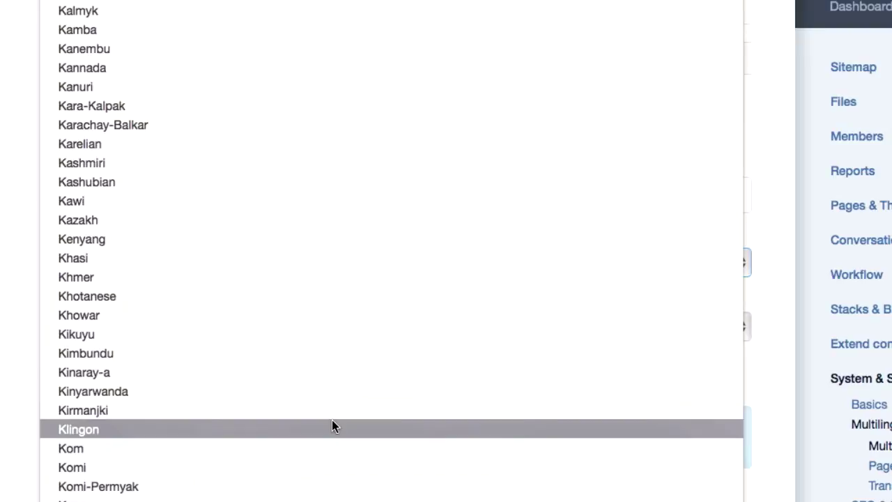
pyautogui.click(332, 421)
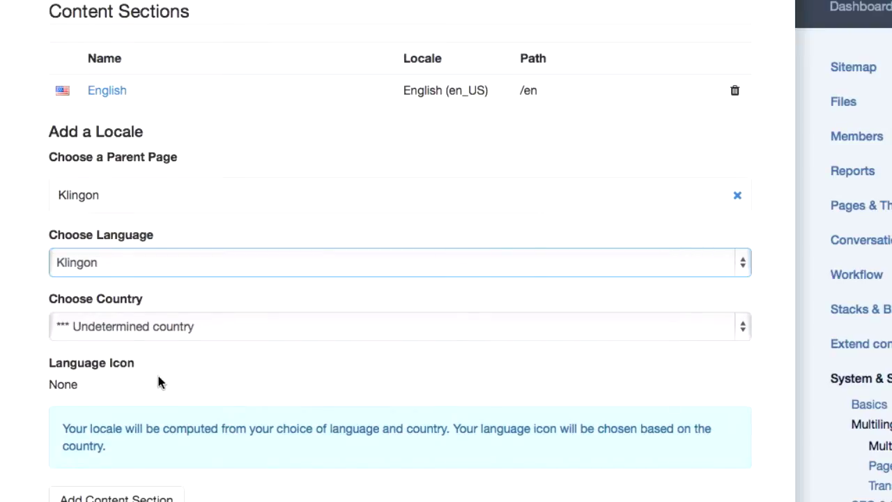
# Set the locale's country to Canada and add the Klingon content section.
pyautogui.click(213, 326)
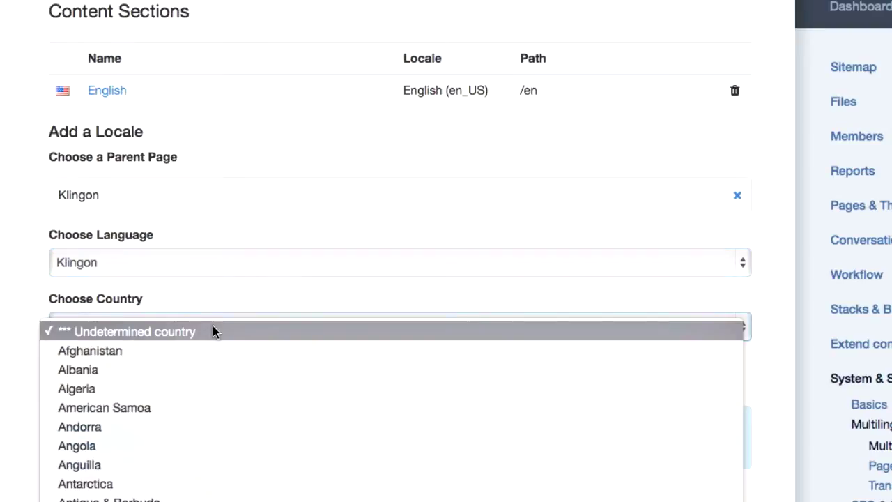
pyautogui.scroll(-5, 214, 331)
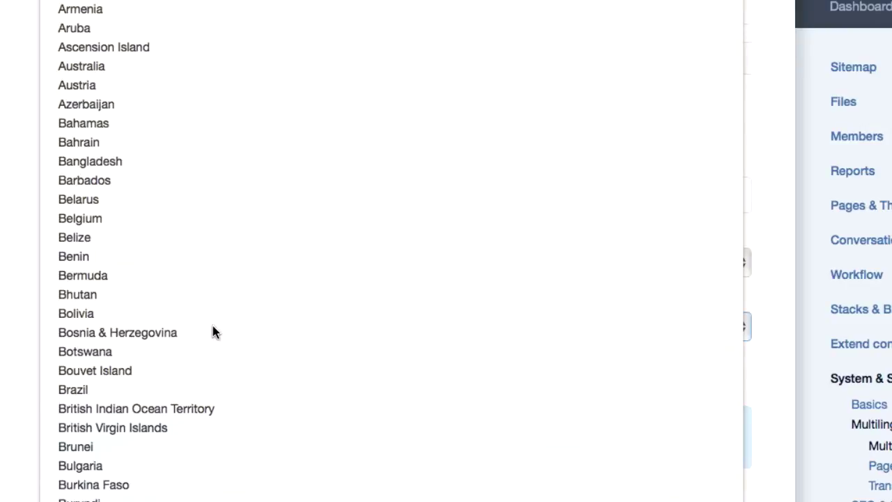
pyautogui.scroll(-3, 214, 332)
pyautogui.scroll(-5, 212, 325)
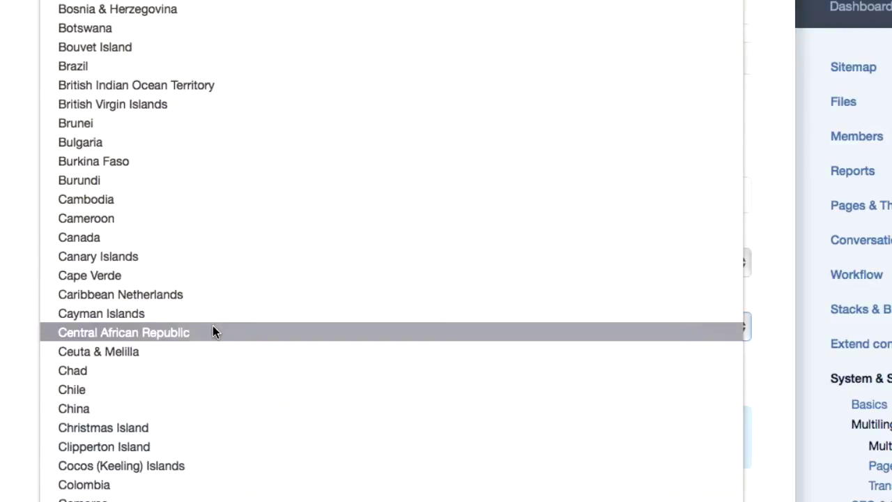
pyautogui.click(327, 239)
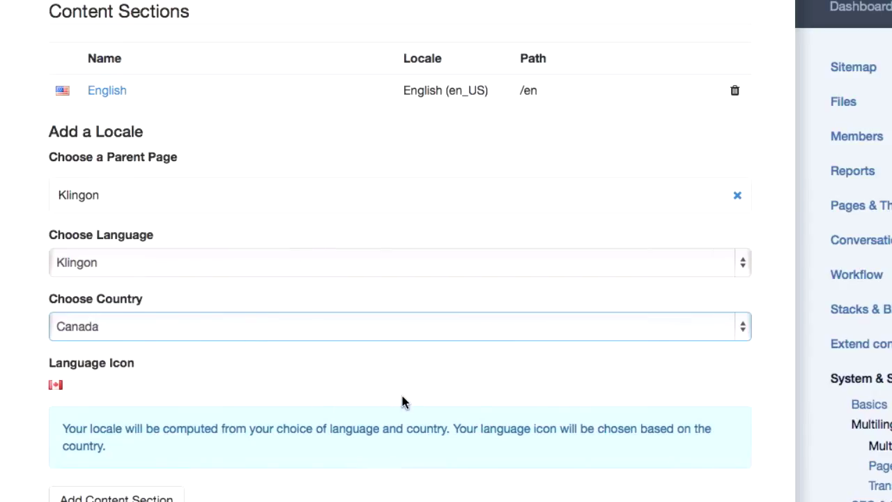
pyautogui.scroll(-3, 400, 392)
pyautogui.click(170, 376)
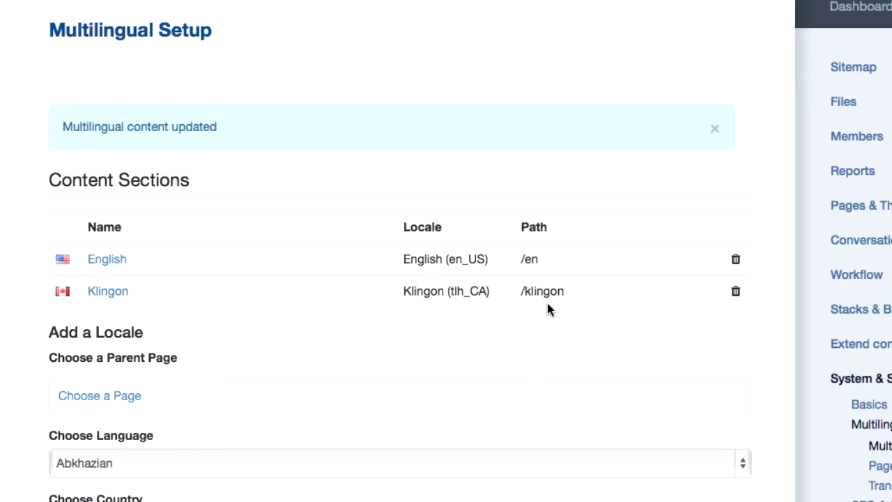
# Copy the English locale tree into the Klingon section with Copy Locale Tree.
pyautogui.scroll(-3, 548, 307)
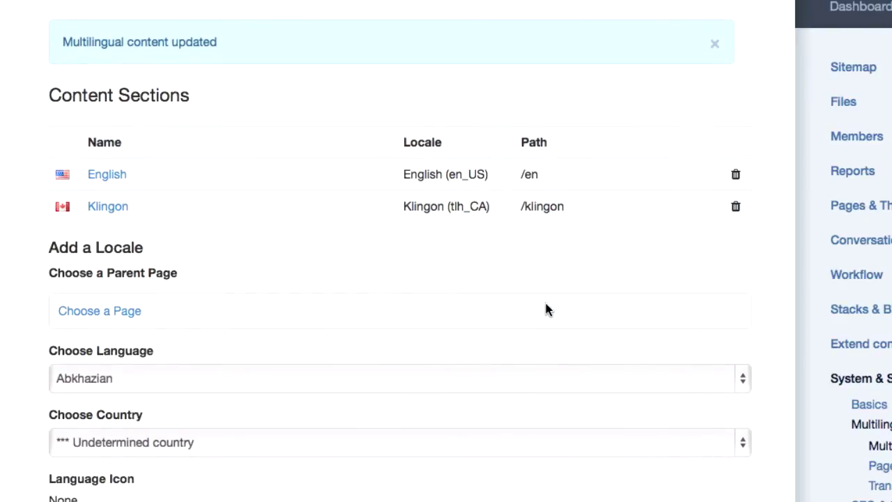
pyautogui.scroll(-10, 547, 306)
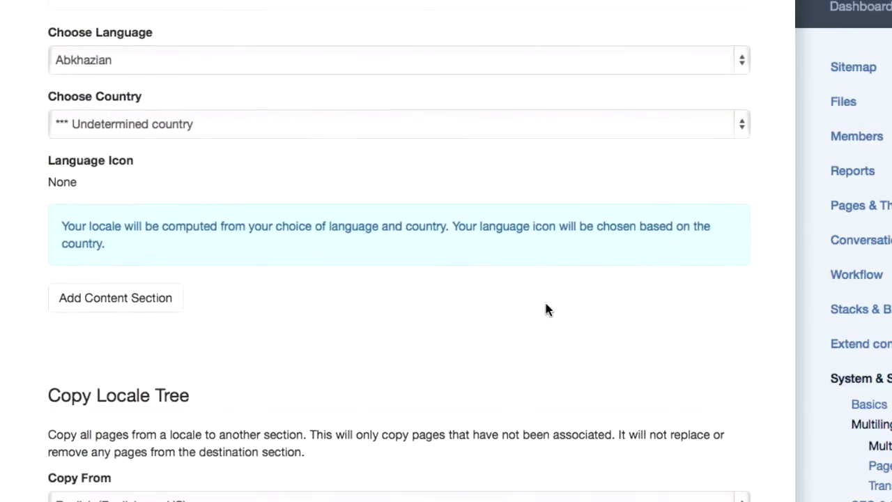
pyautogui.scroll(-6, 546, 306)
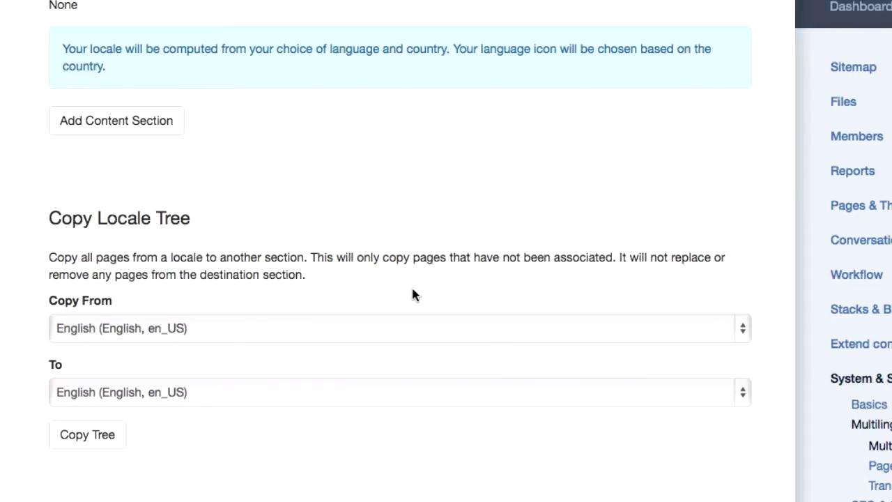
pyautogui.scroll(-3, 421, 257)
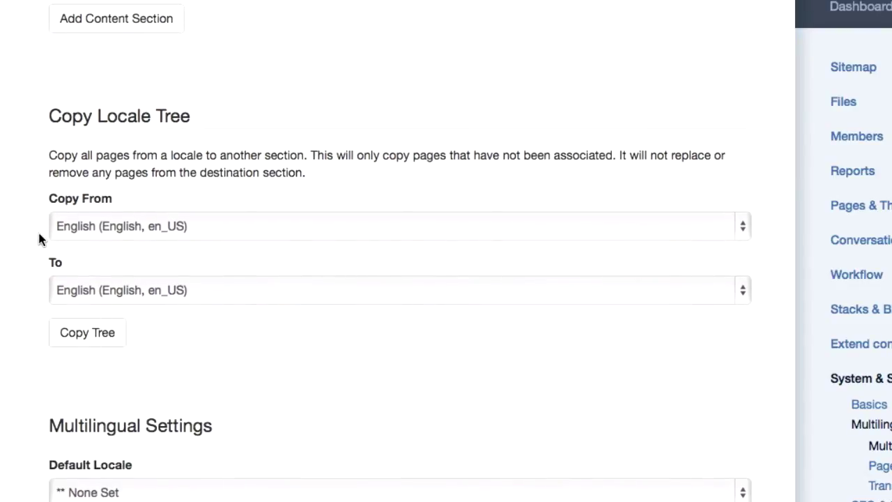
pyautogui.click(153, 289)
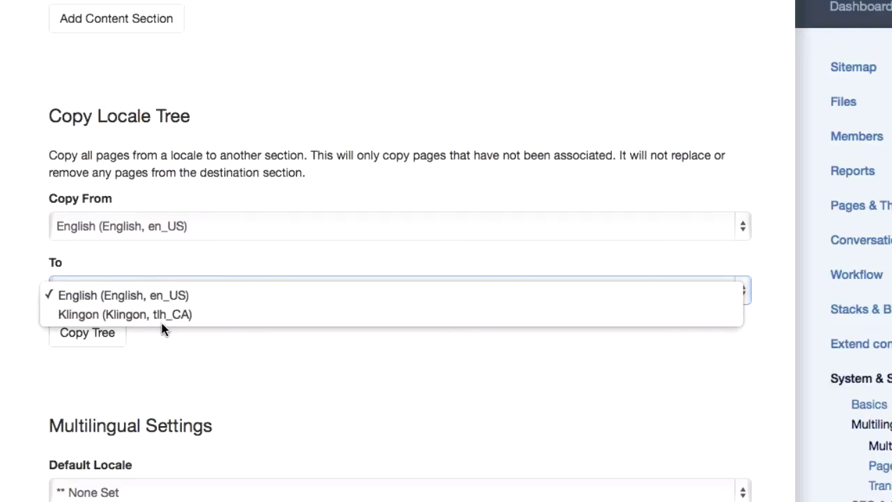
pyautogui.click(162, 315)
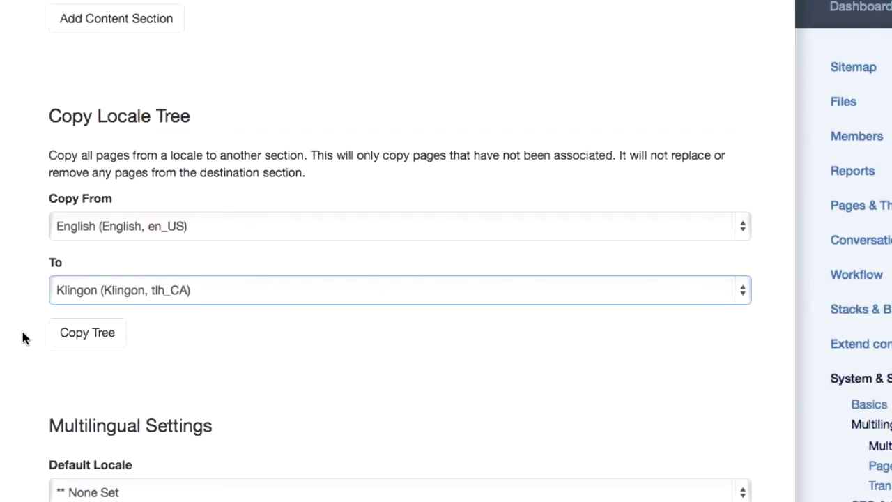
pyautogui.click(70, 333)
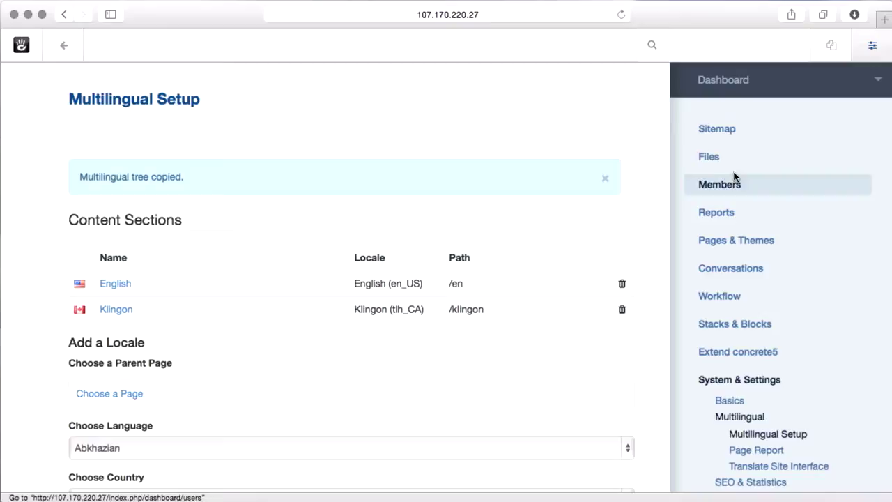
# Check the Klingon branch's copied pages in the Full Sitemap, then return to the home page.
pyautogui.click(730, 132)
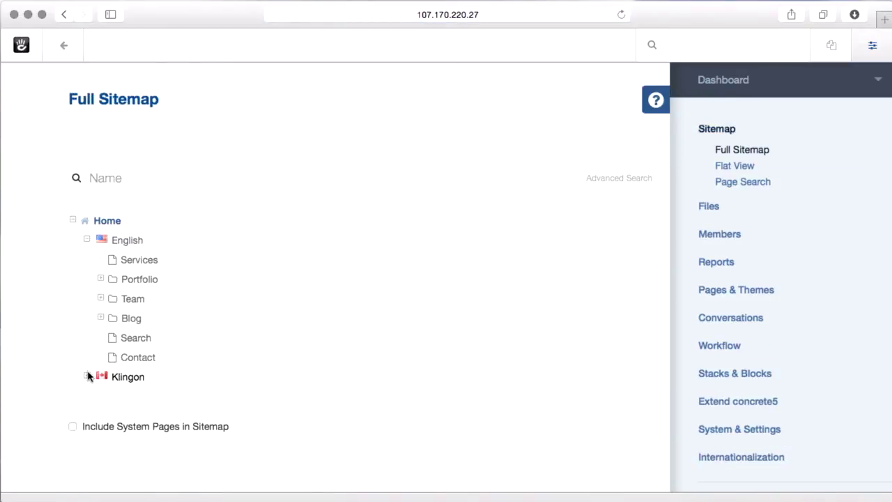
pyautogui.click(86, 376)
pyautogui.scroll(-5, 218, 370)
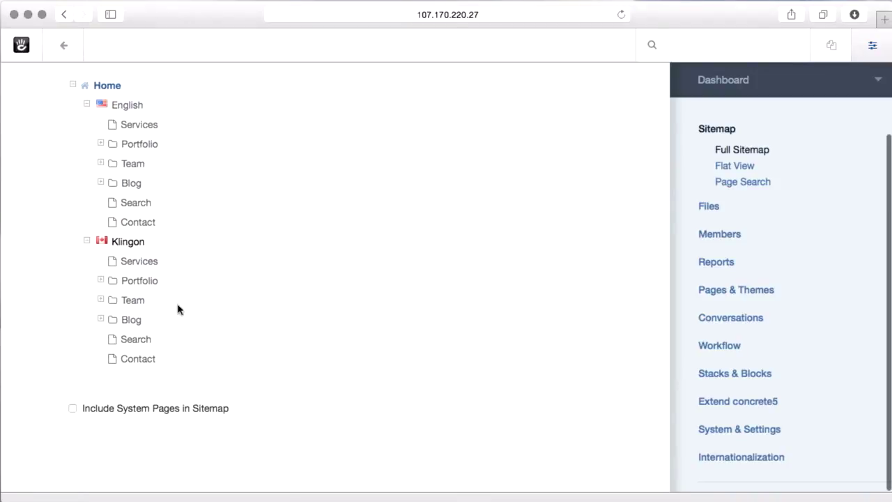
pyautogui.scroll(5, 398, 353)
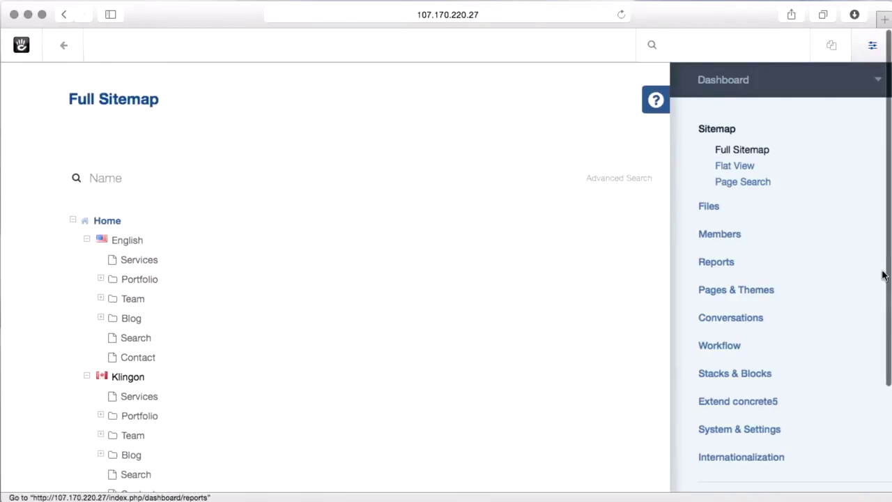
pyautogui.click(65, 45)
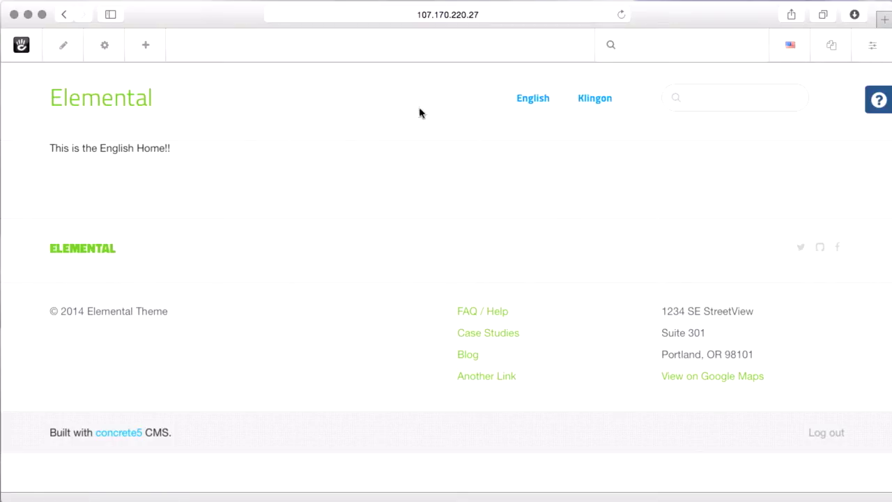
# Set the header Auto-Nav block to begin at the second level and save it.
pyautogui.click(64, 44)
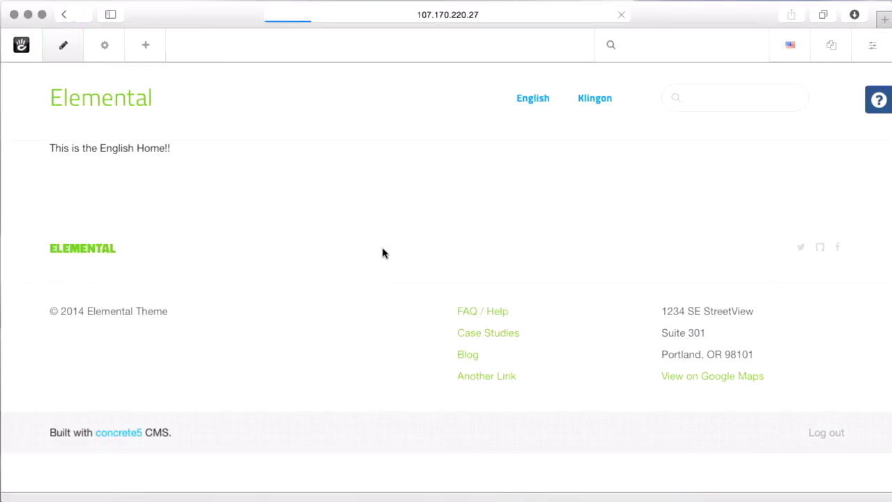
pyautogui.click(609, 101)
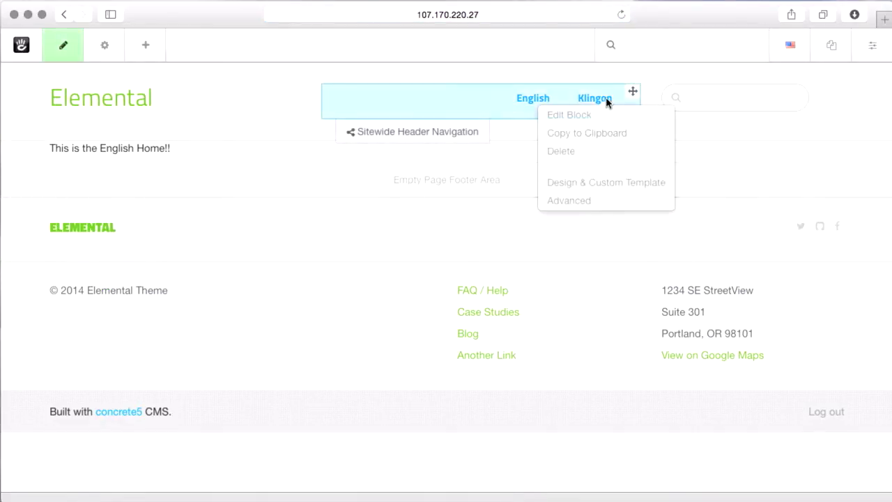
pyautogui.click(572, 115)
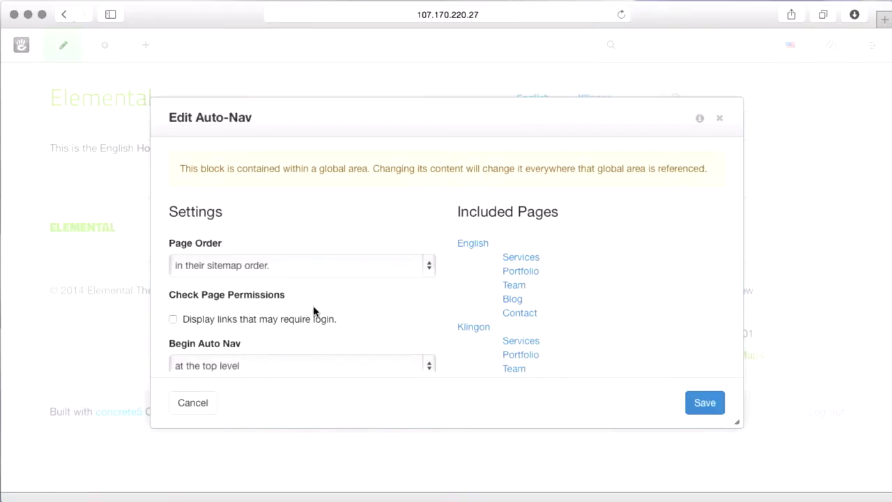
pyautogui.scroll(-3, 315, 310)
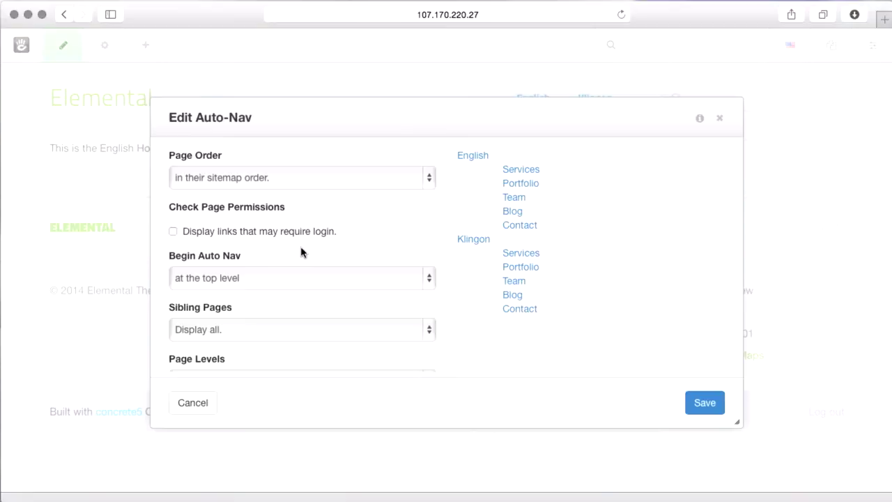
pyautogui.click(383, 277)
pyautogui.click(375, 294)
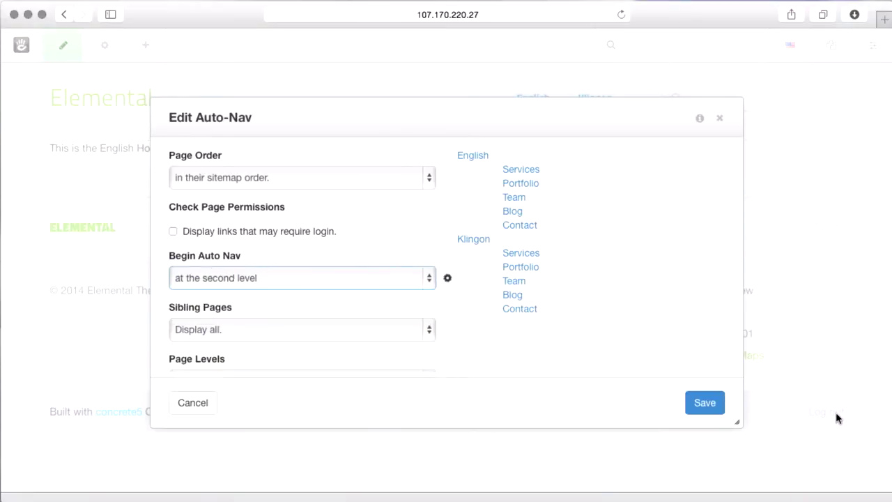
pyautogui.click(705, 403)
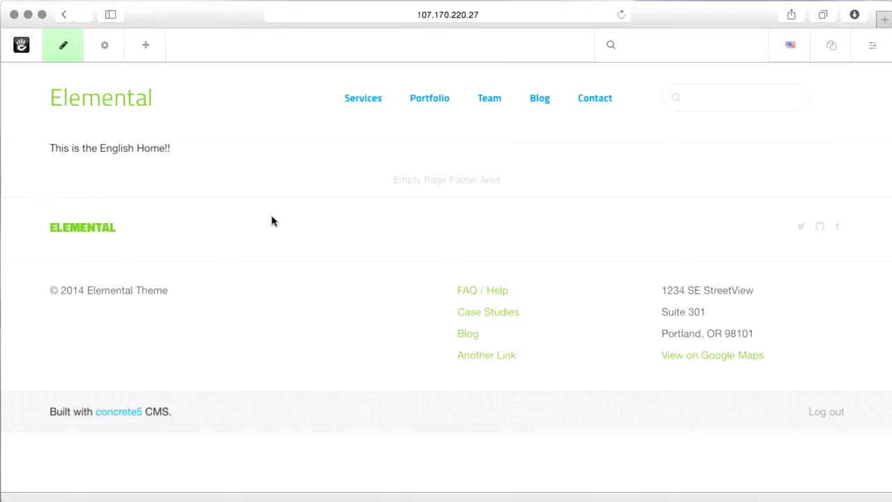
# Drag a Switch Language block into the header and add it with the label 'Choose Language'.
pyautogui.click(143, 46)
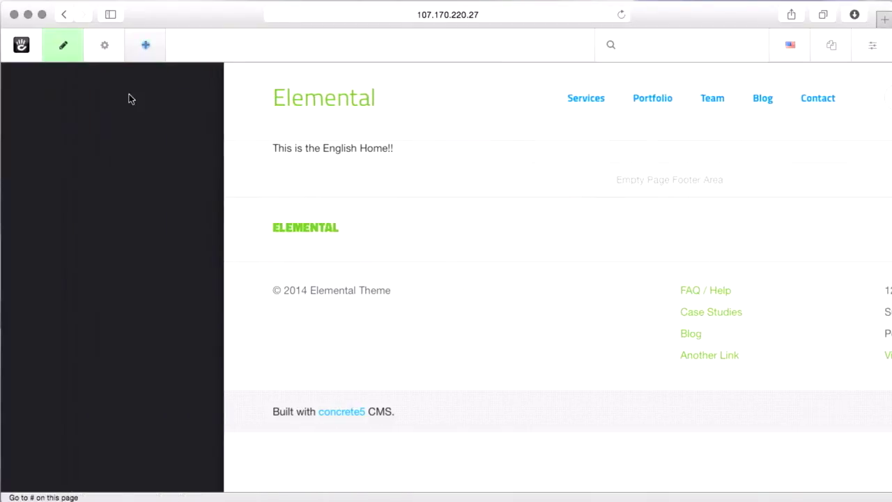
pyautogui.scroll(-5, 203, 442)
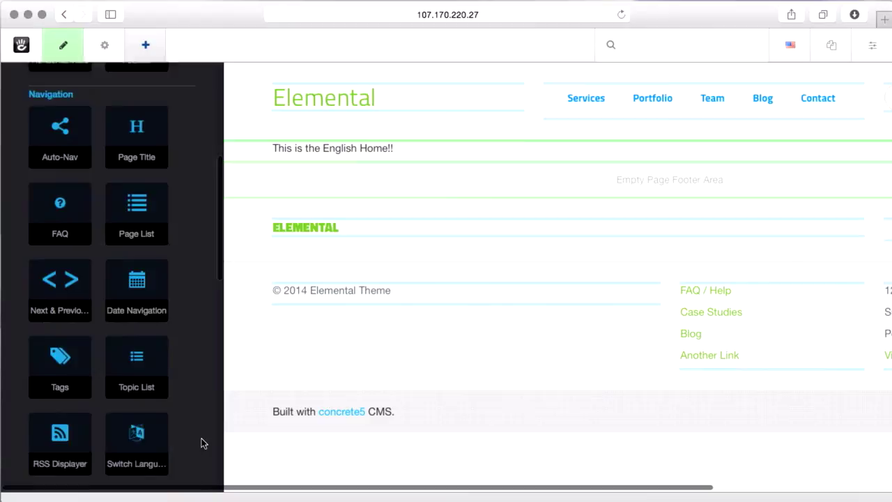
pyautogui.scroll(-2, 203, 442)
pyautogui.moveTo(160, 399); pyautogui.dragTo(779, 88)
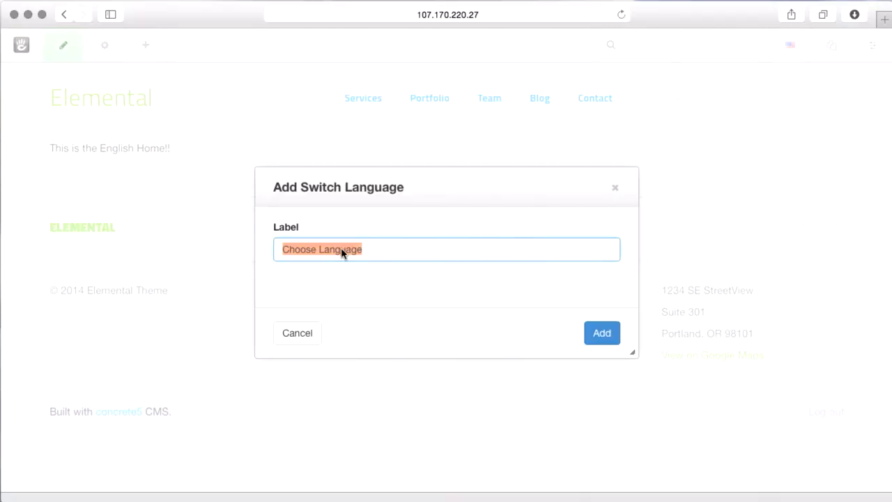
pyautogui.click(600, 332)
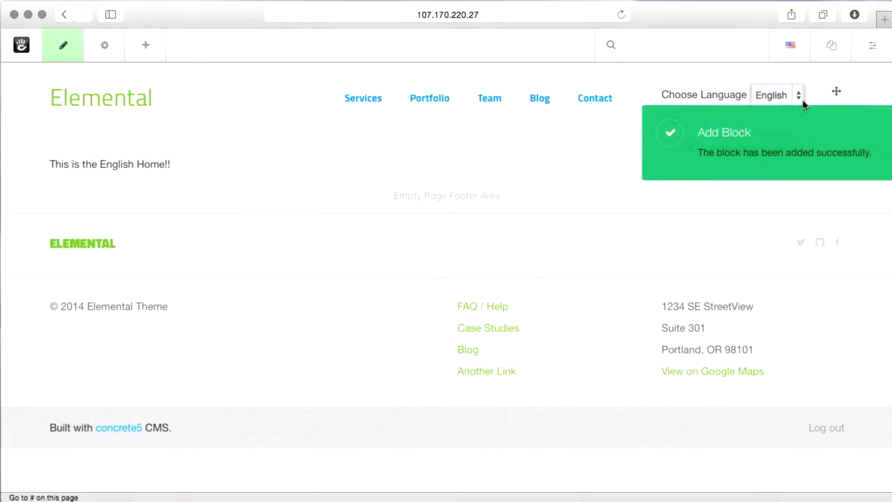
# Publish the home page with its Choose Language switcher and go to the English Services page.
pyautogui.click(65, 47)
pyautogui.click(156, 175)
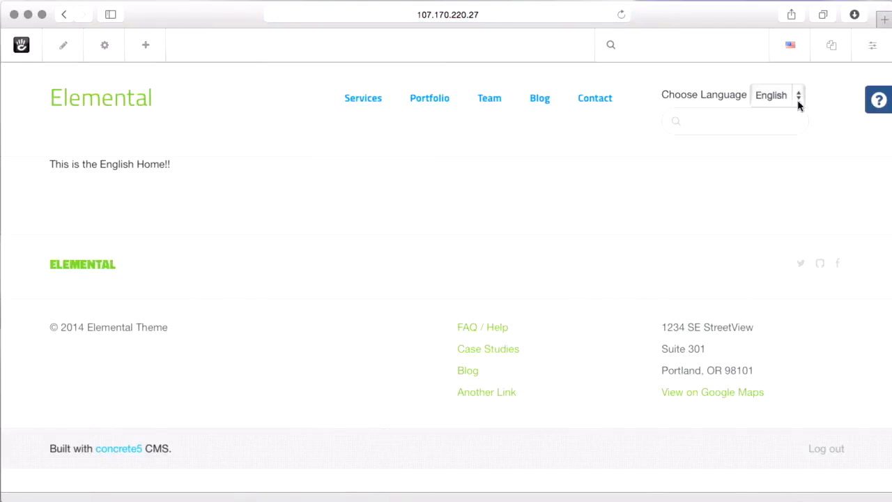
pyautogui.click(352, 98)
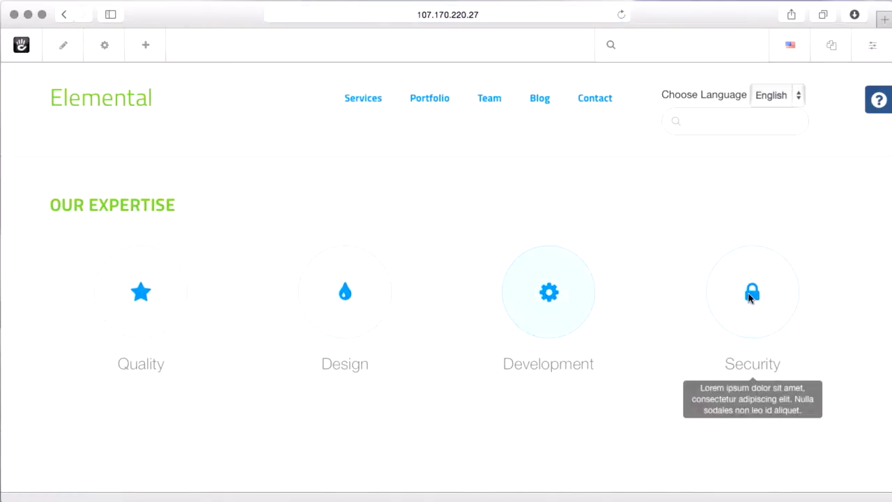
# Open the mapped Klingon Services page and put it into edit mode.
pyautogui.click(802, 58)
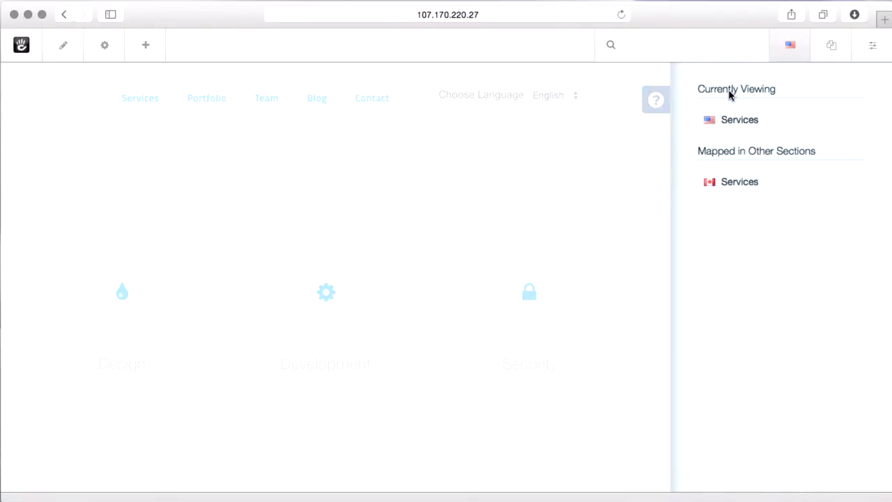
pyautogui.click(741, 189)
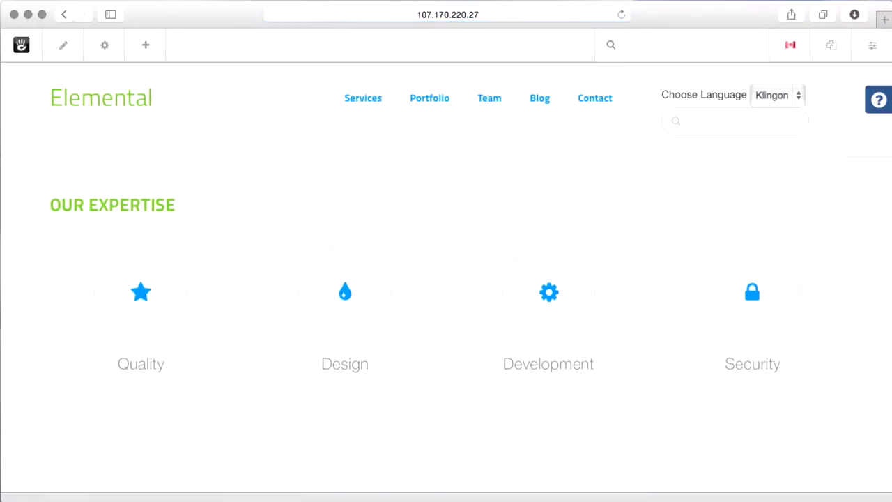
pyautogui.scroll(-5, 318, 342)
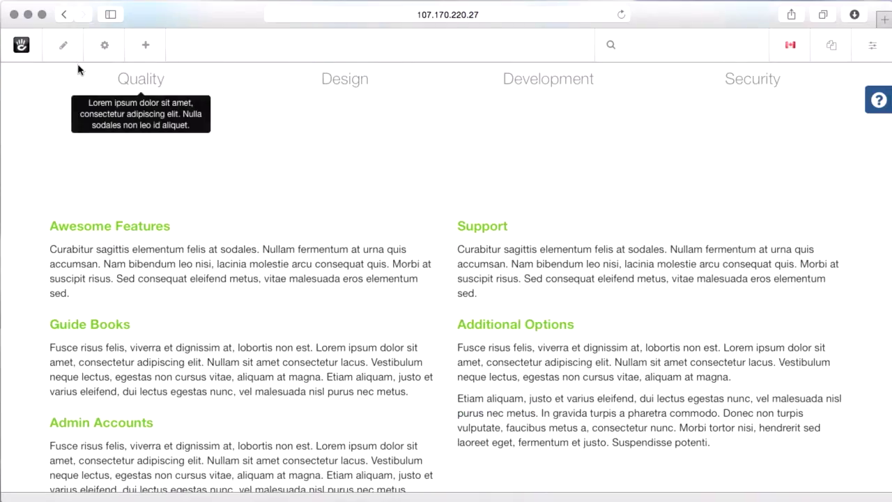
pyautogui.click(66, 50)
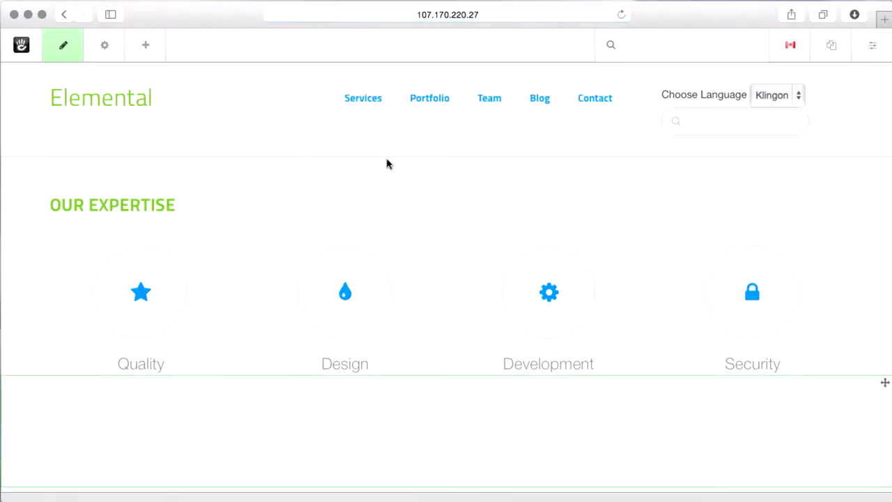
# Replace the Awesome Features paragraph with 'ROK GROK KROKAKSA' and save the block.
pyautogui.scroll(-3, 386, 165)
pyautogui.click(359, 354)
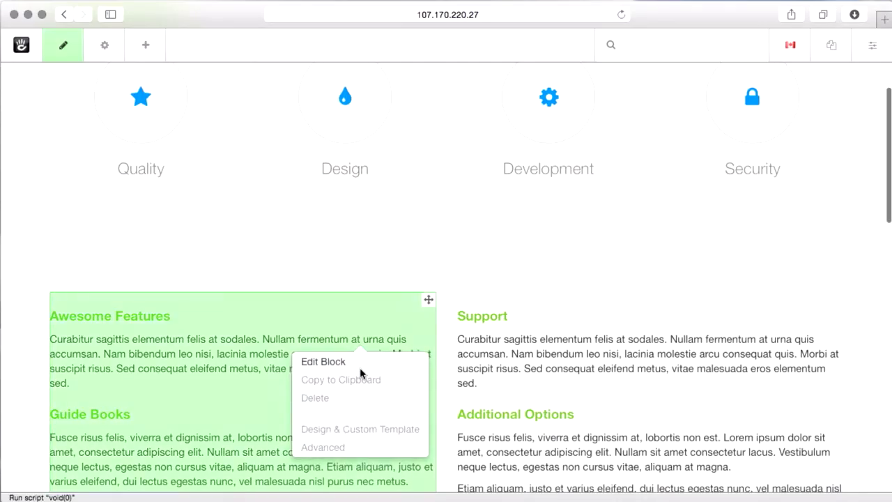
pyautogui.click(361, 365)
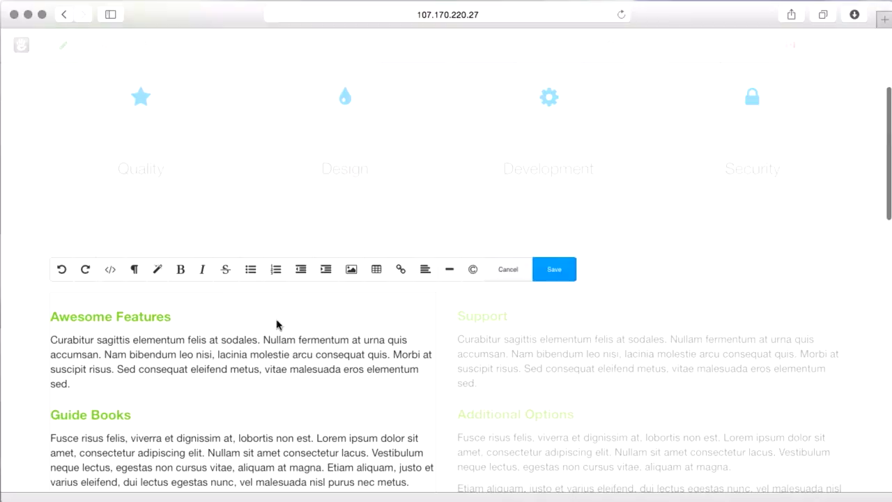
pyautogui.moveTo(271, 333); pyautogui.dragTo(312, 384)
pyautogui.write('RO')
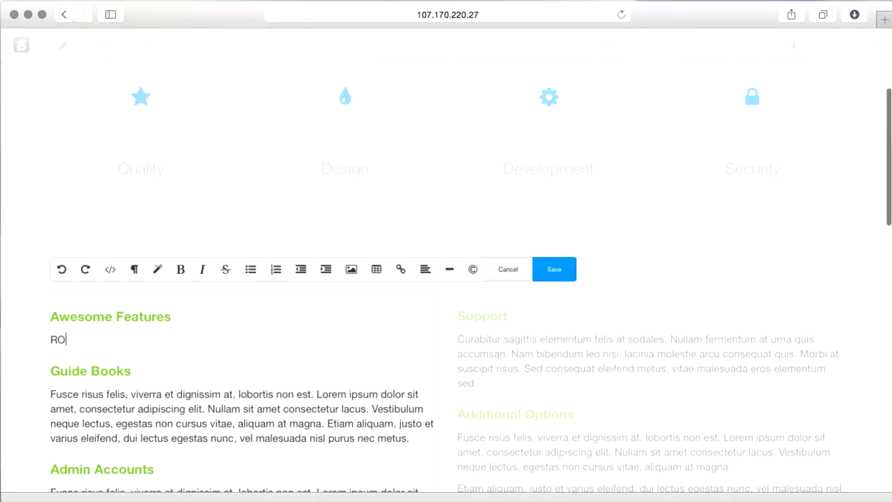
pyautogui.write('K GROK K')
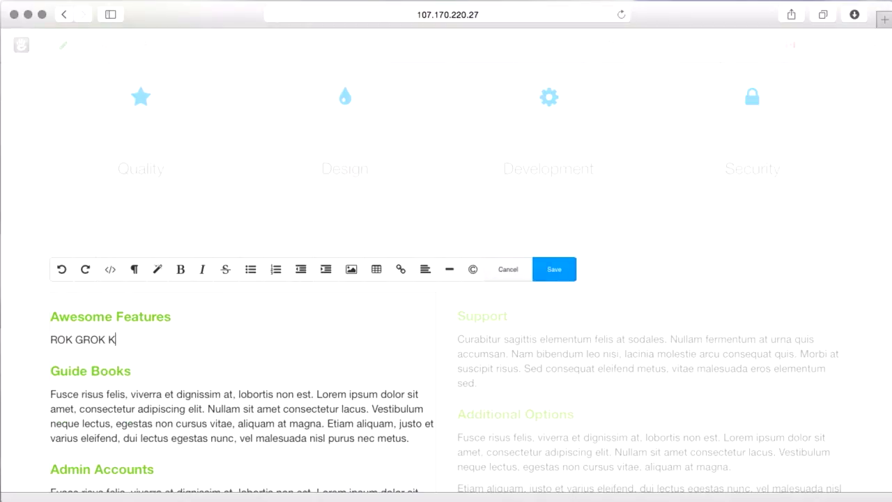
pyautogui.write('ROKAKSA')
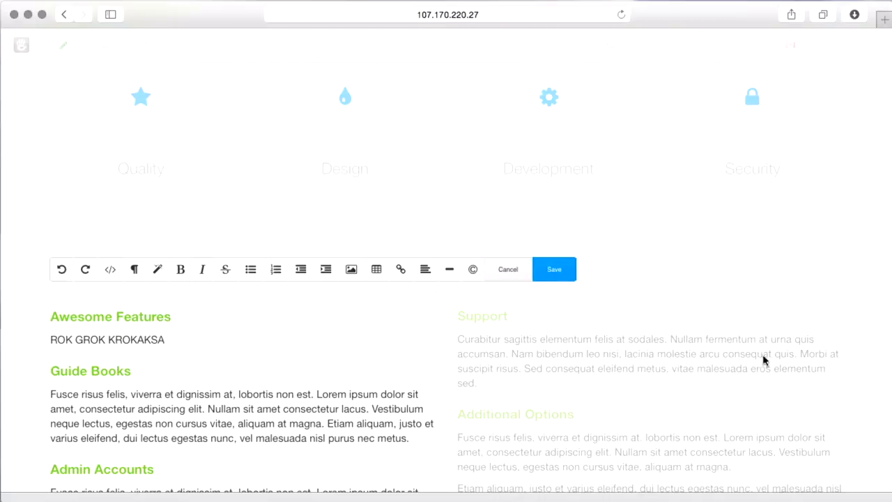
pyautogui.click(547, 275)
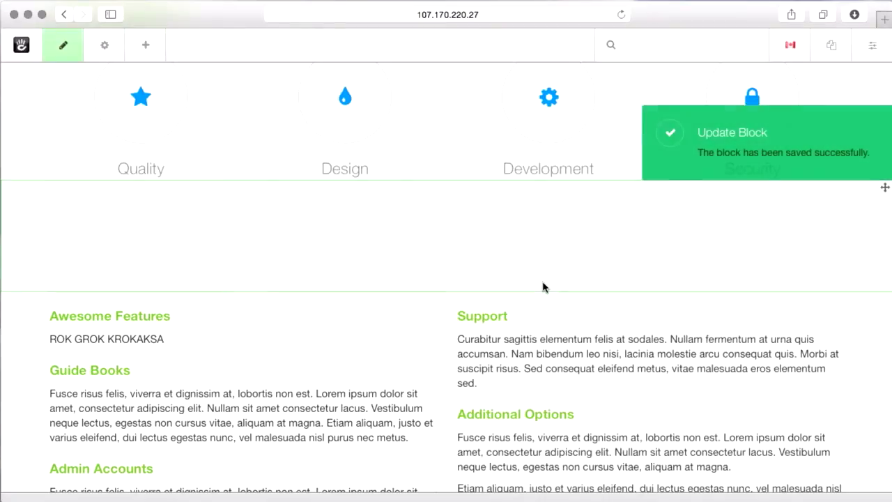
# Leave edit mode and switch to the English Services page through the Choose Language dropdown.
pyautogui.click(70, 55)
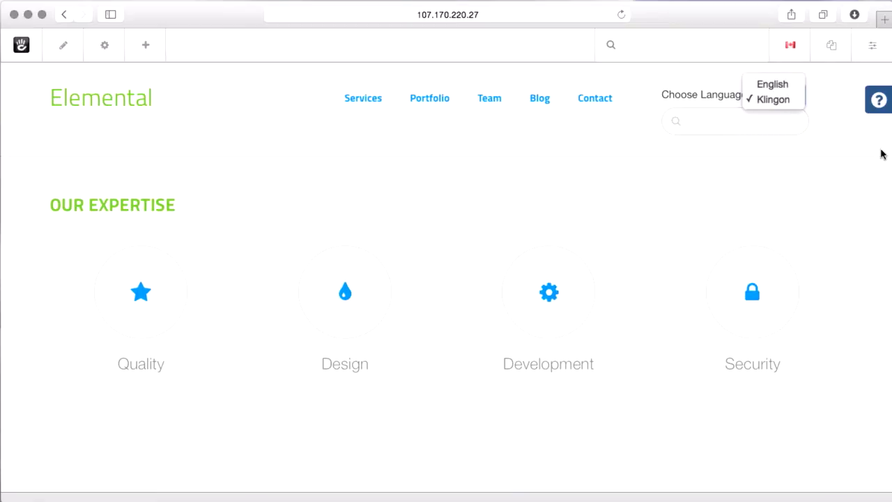
pyautogui.click(784, 85)
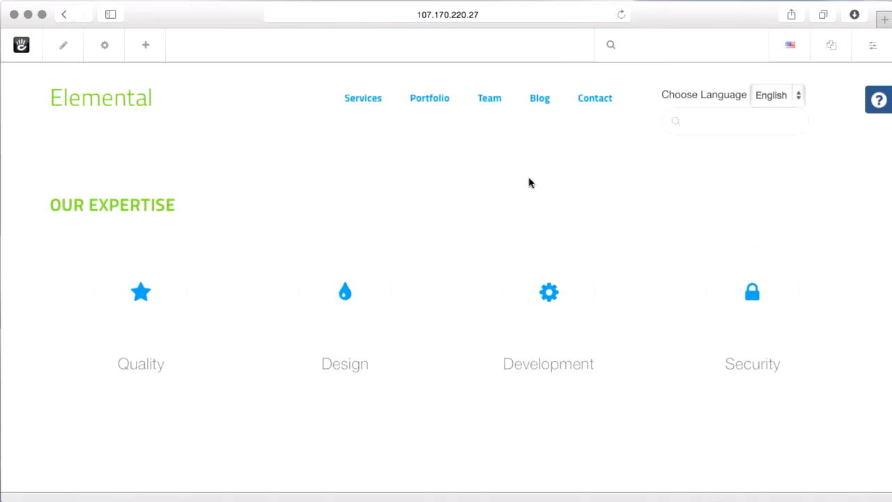
pyautogui.scroll(-5, 530, 182)
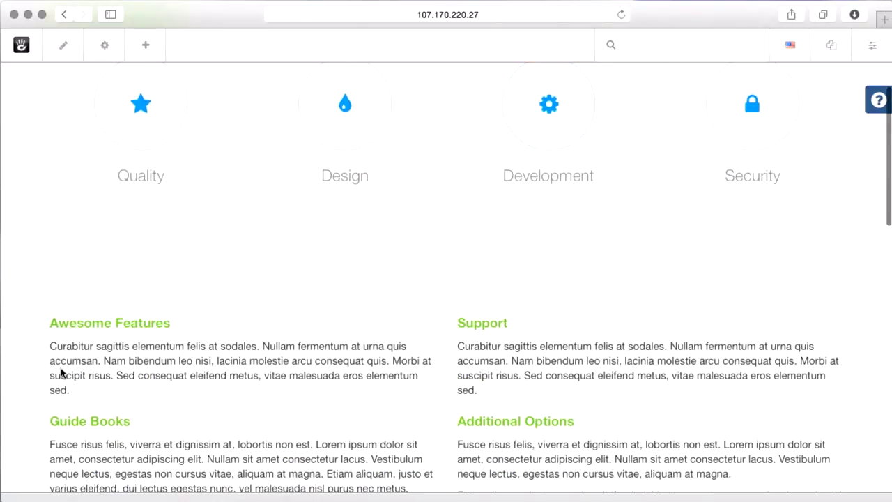
pyautogui.moveTo(155, 375); pyautogui.dragTo(634, 267)
# Find the Multilingual Setup page through a dashboard search for 'multi'.
pyautogui.click(634, 267)
pyautogui.click(673, 53)
pyautogui.write('multi')
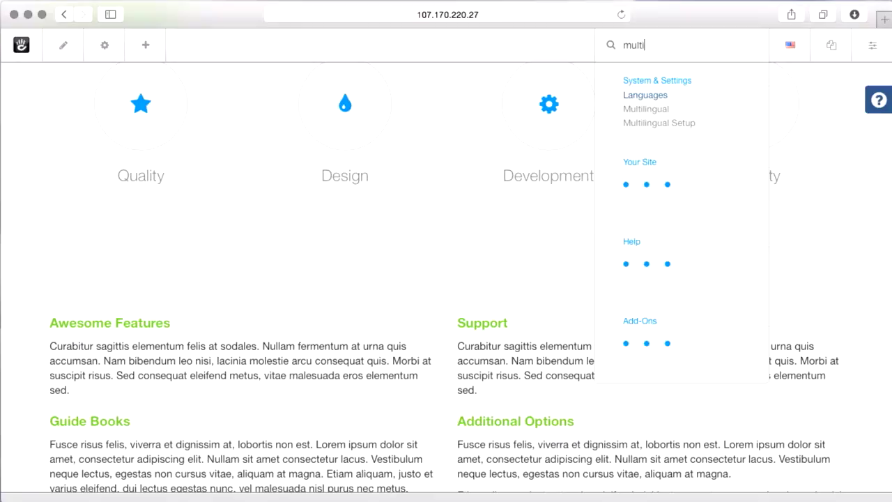
pyautogui.click(667, 110)
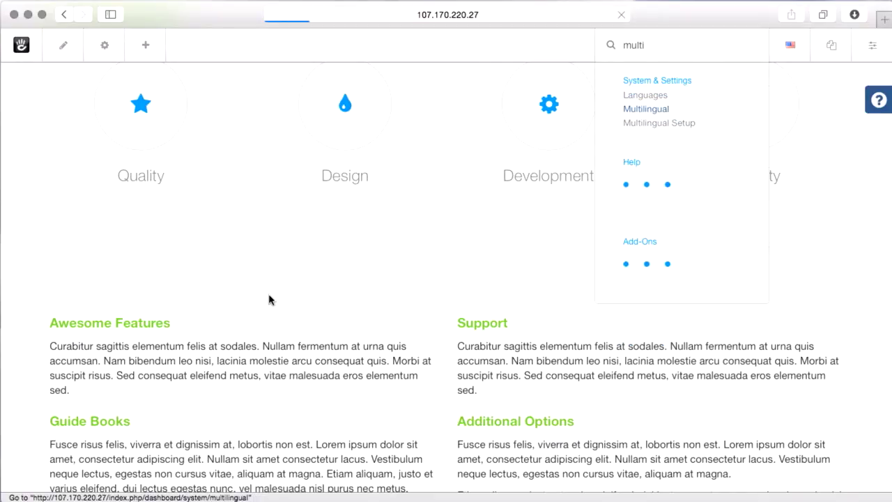
pyautogui.scroll(-5, 398, 296)
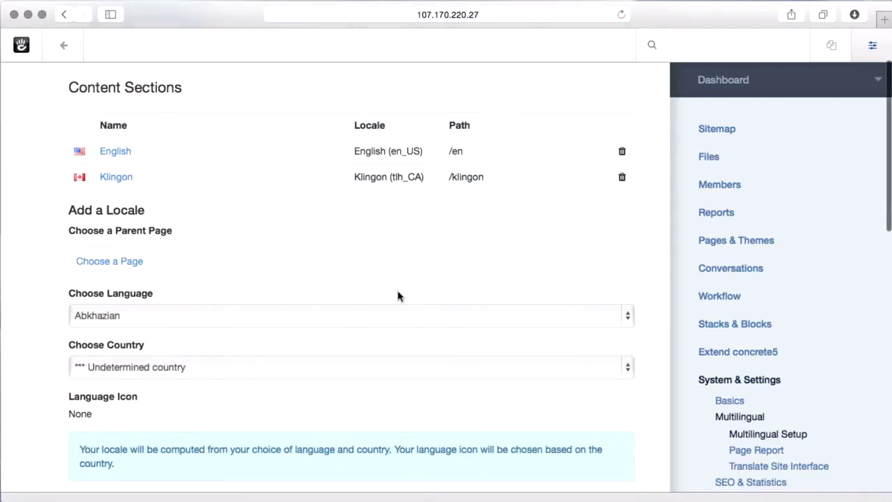
pyautogui.scroll(-3, 398, 296)
pyautogui.scroll(-3, 540, 313)
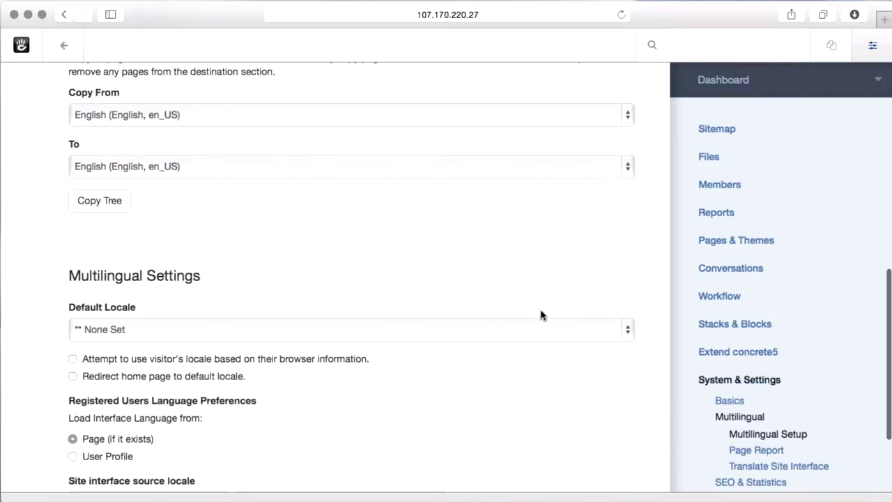
pyautogui.scroll(-2, 540, 310)
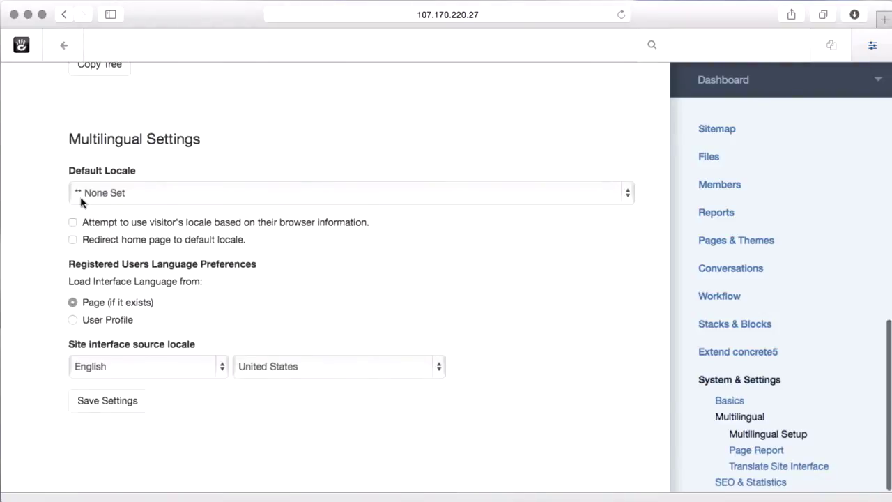
# Set English as default locale, enable browser-locale detection and home-page redirect, and save.
pyautogui.click(97, 197)
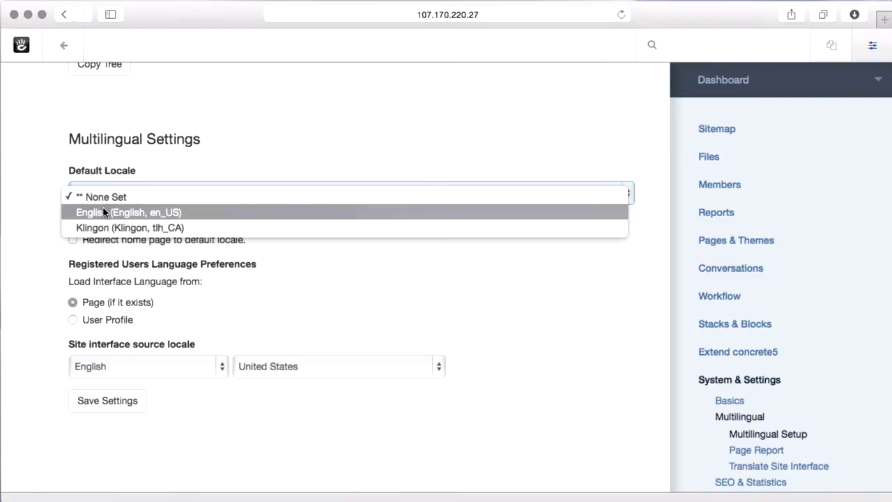
pyautogui.click(104, 212)
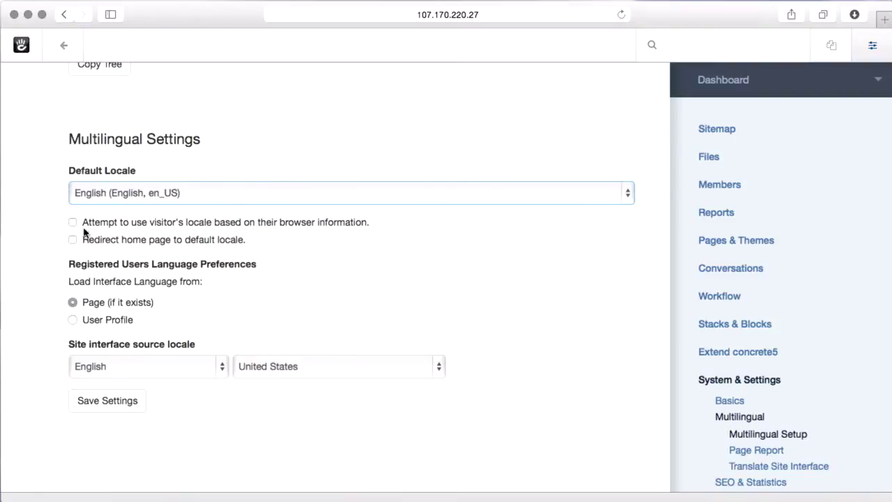
pyautogui.click(63, 231)
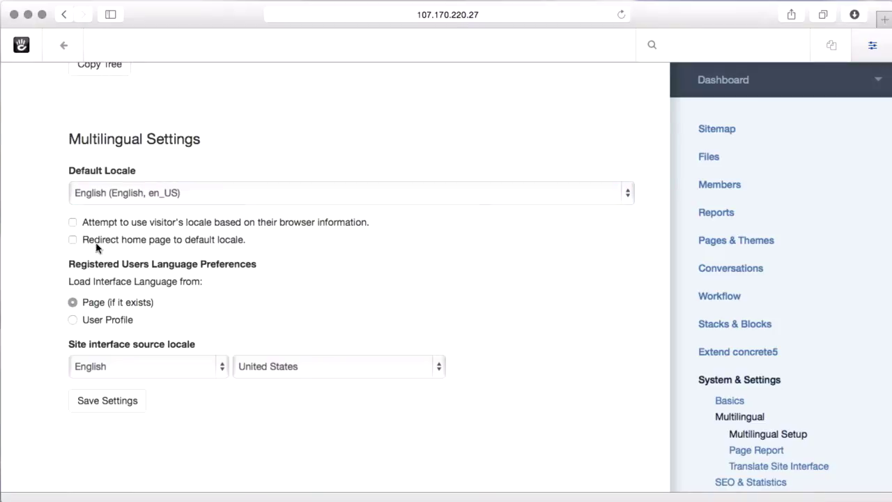
pyautogui.click(74, 223)
pyautogui.click(73, 239)
pyautogui.click(126, 399)
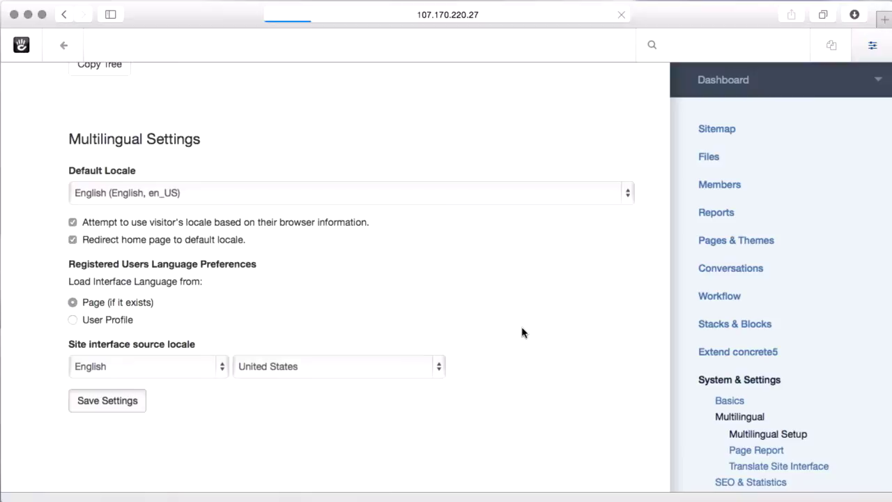
pyautogui.scroll(-3, 492, 350)
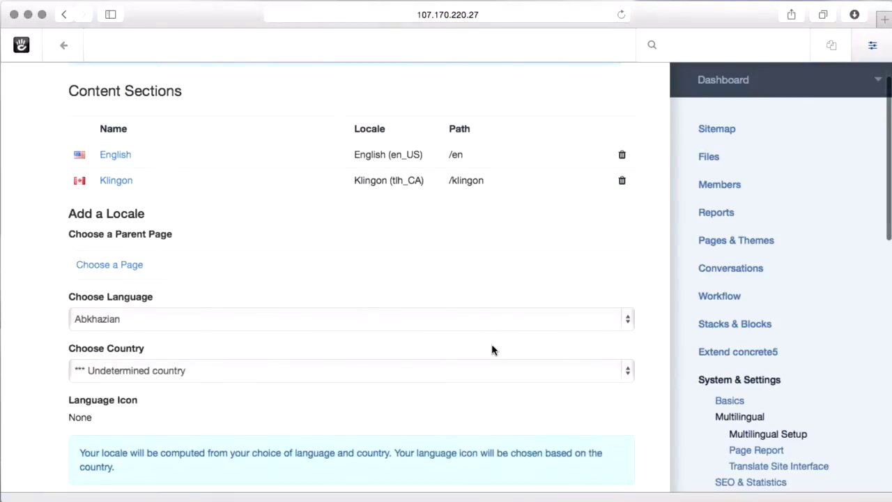
# Show All Pages in the English-to-Klingon Page Report, then view the Full Sitemap.
pyautogui.click(767, 448)
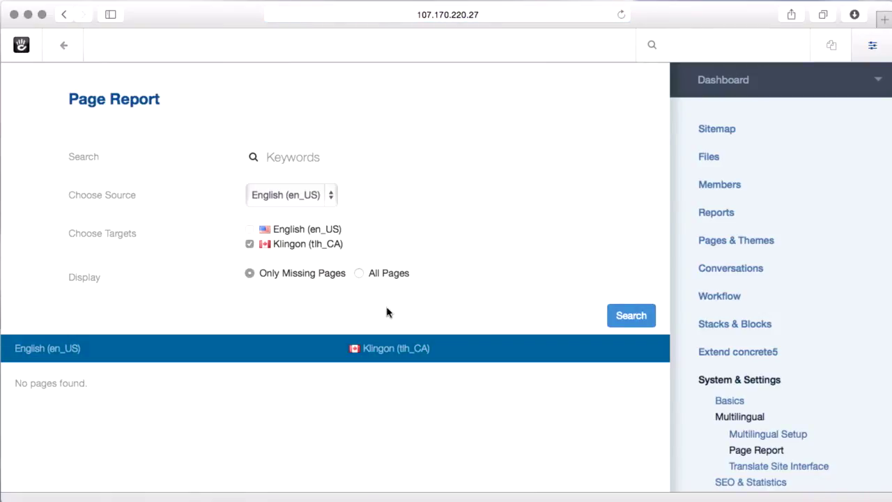
pyautogui.click(360, 275)
pyautogui.click(725, 136)
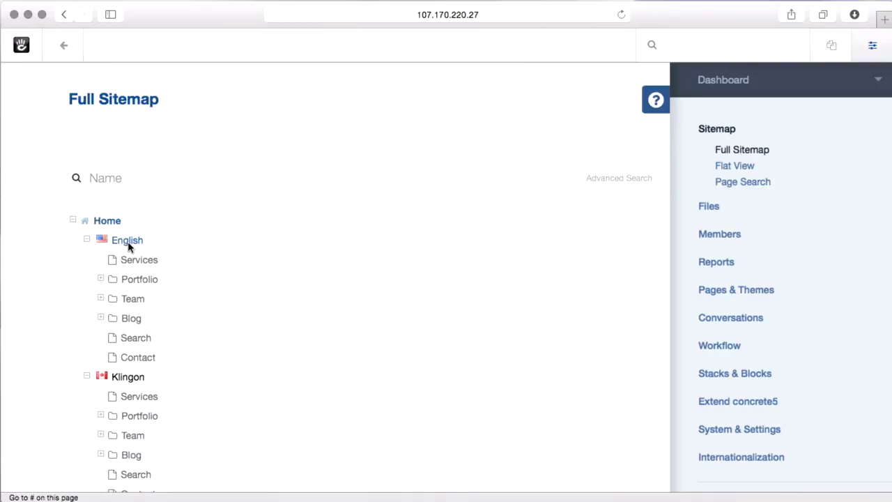
# Add and publish an empty page named 'New English page' under the English section.
pyautogui.click(129, 245)
pyautogui.click(217, 363)
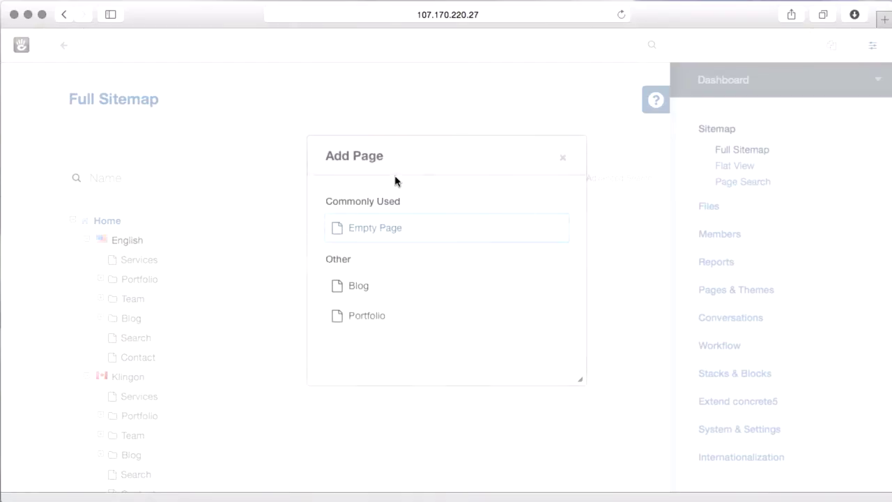
pyautogui.click(436, 225)
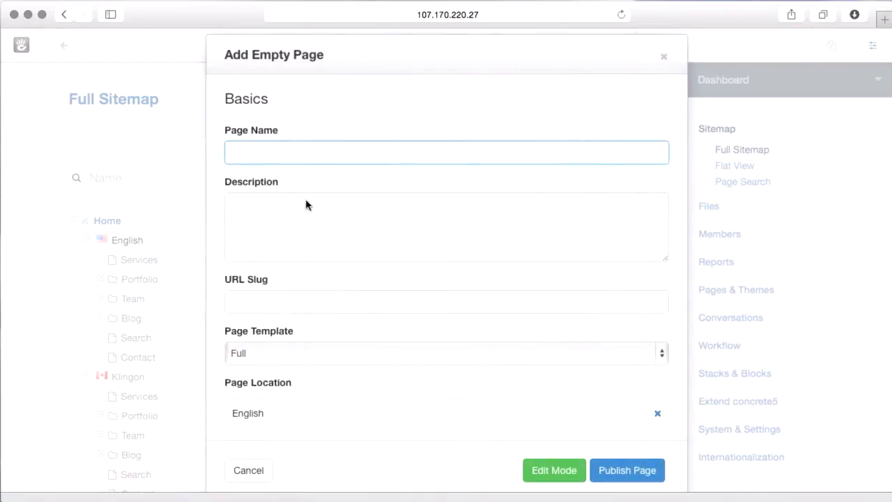
pyautogui.write('New English page!')
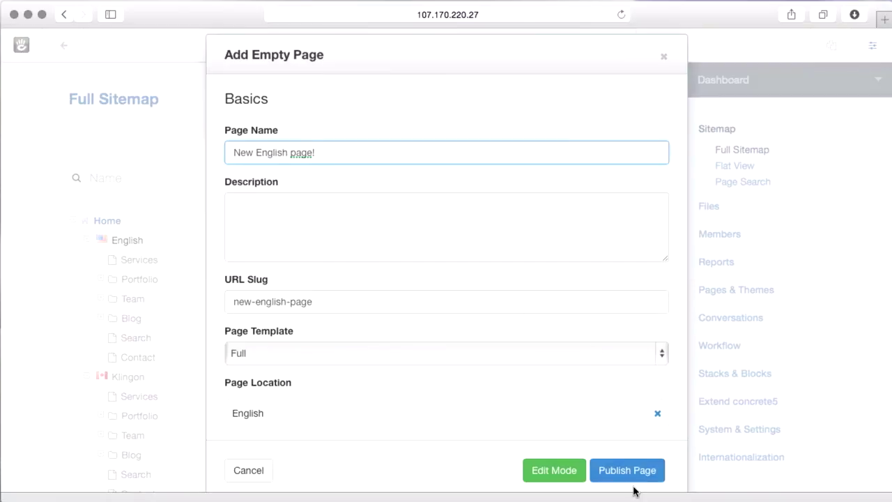
pyautogui.click(630, 468)
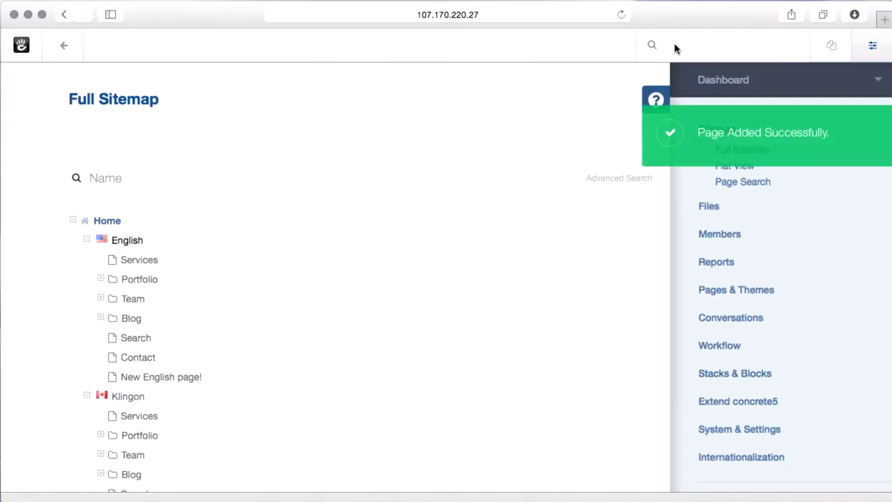
# Start a dashboard search for the multilingual settings, correcting a mistyped letter.
pyautogui.click(675, 46)
pyautogui.write('mlu')
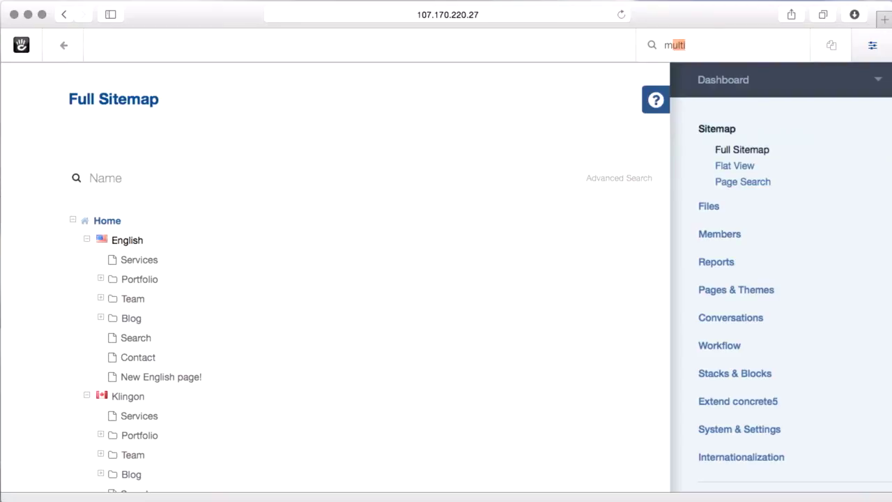
pyautogui.press('BackSpace')
pyautogui.press('BackSpace')
# Mark 'New English page!' as Ignored for Klingon in the multilingual Page Report.
pyautogui.write('ulti')
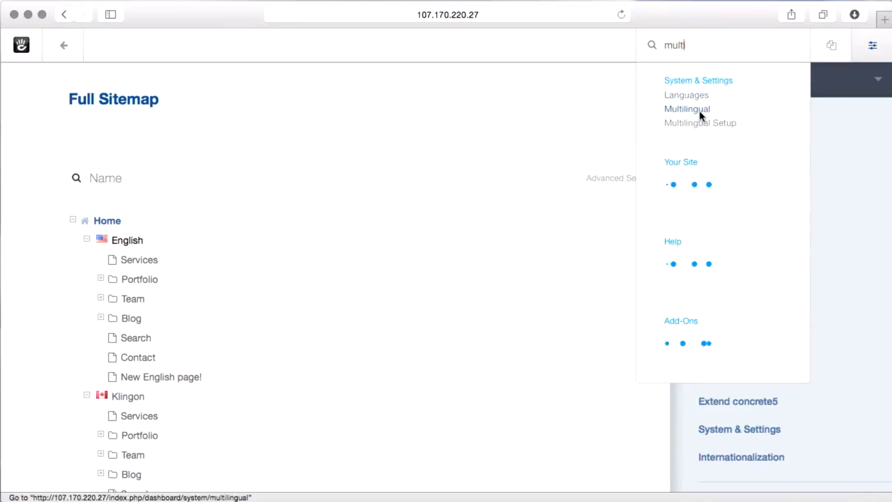
pyautogui.click(702, 108)
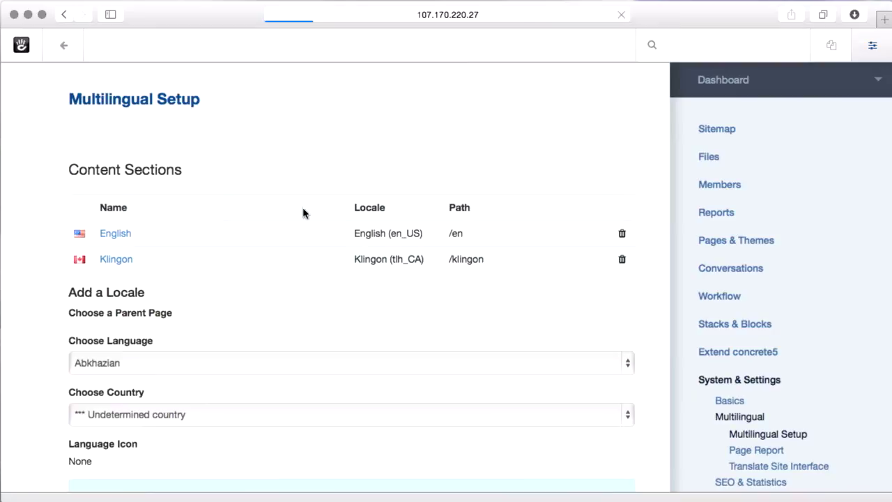
pyautogui.click(757, 452)
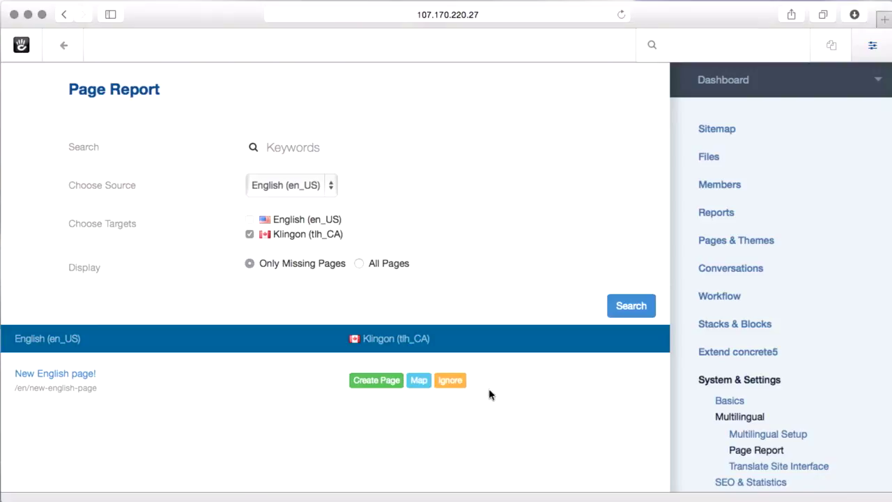
pyautogui.click(451, 381)
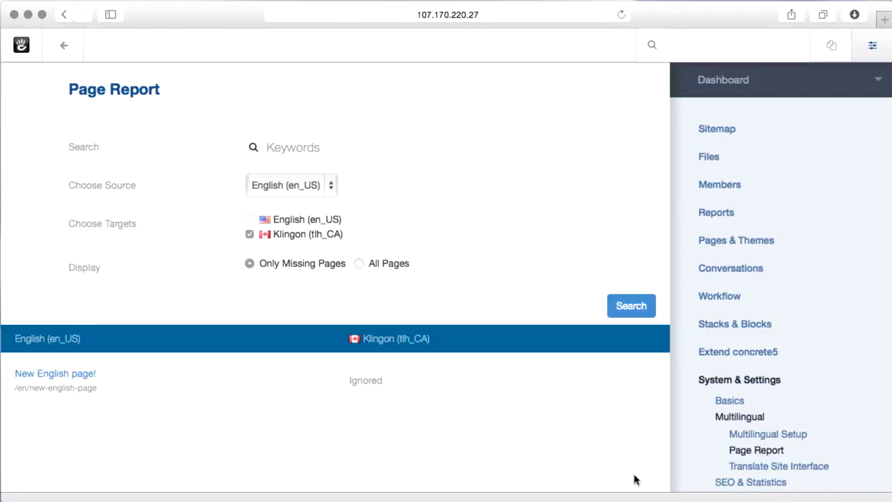
pyautogui.click(814, 467)
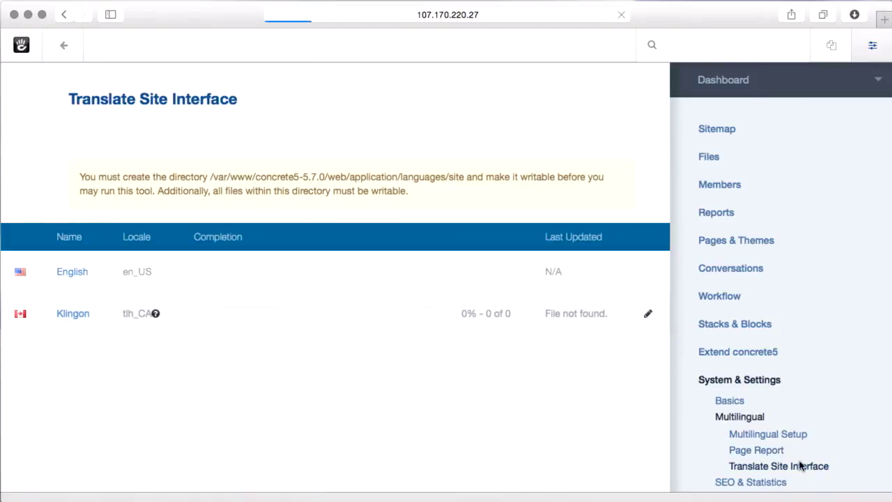